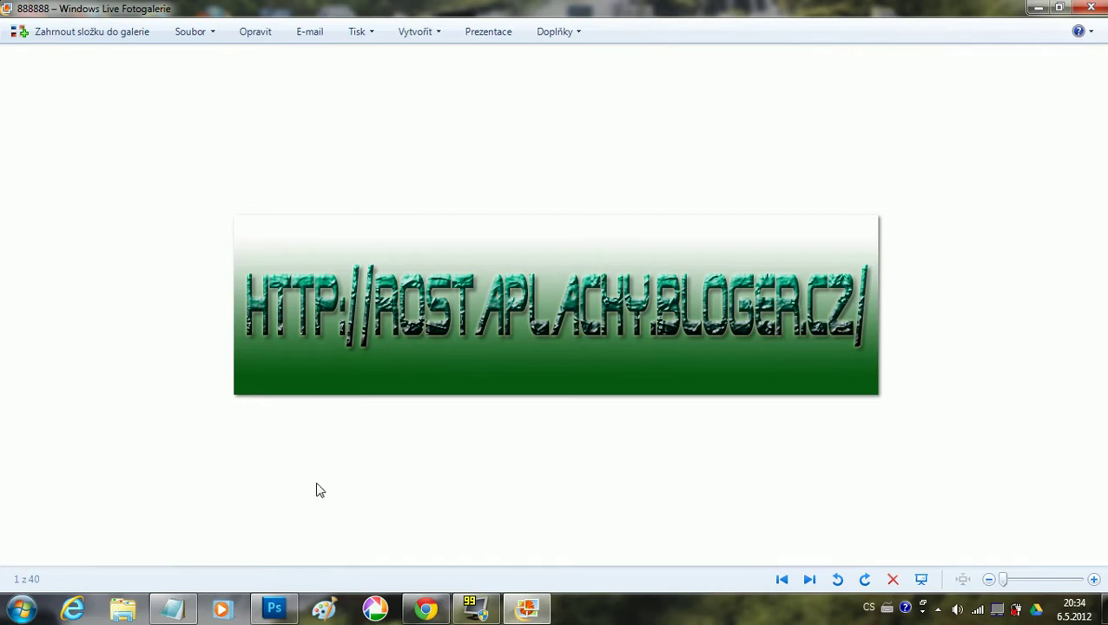
# Bring the empty Photoshop workspace in front of the green URL banner preview
pyautogui.click(276, 608)
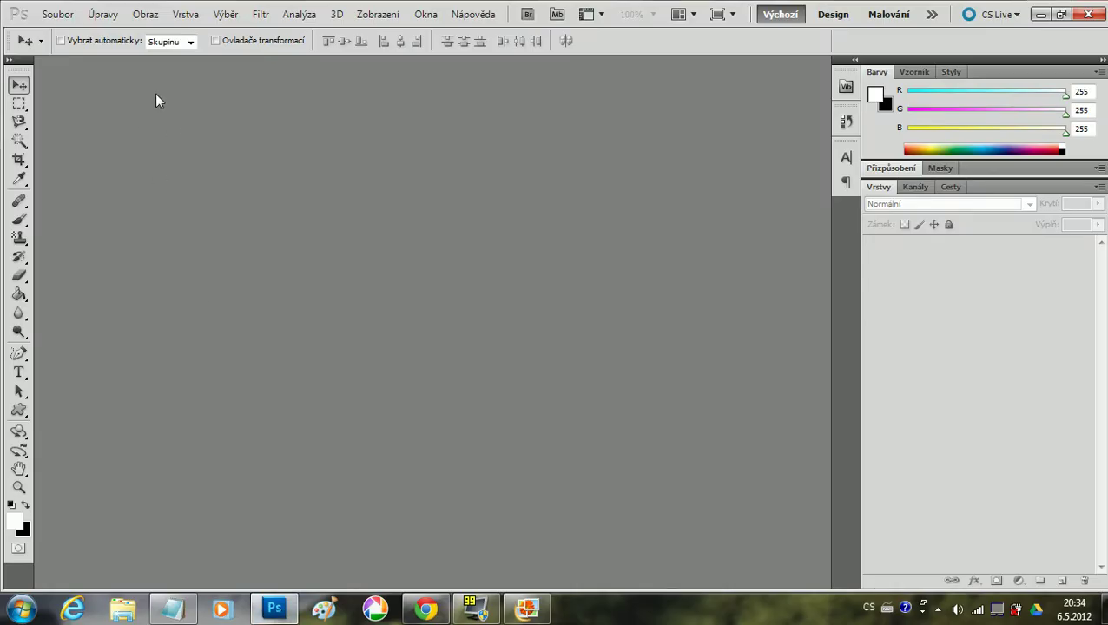
# Create a new white 791 × 221 px RGB document named 'Nové písmo'
pyautogui.click(59, 15)
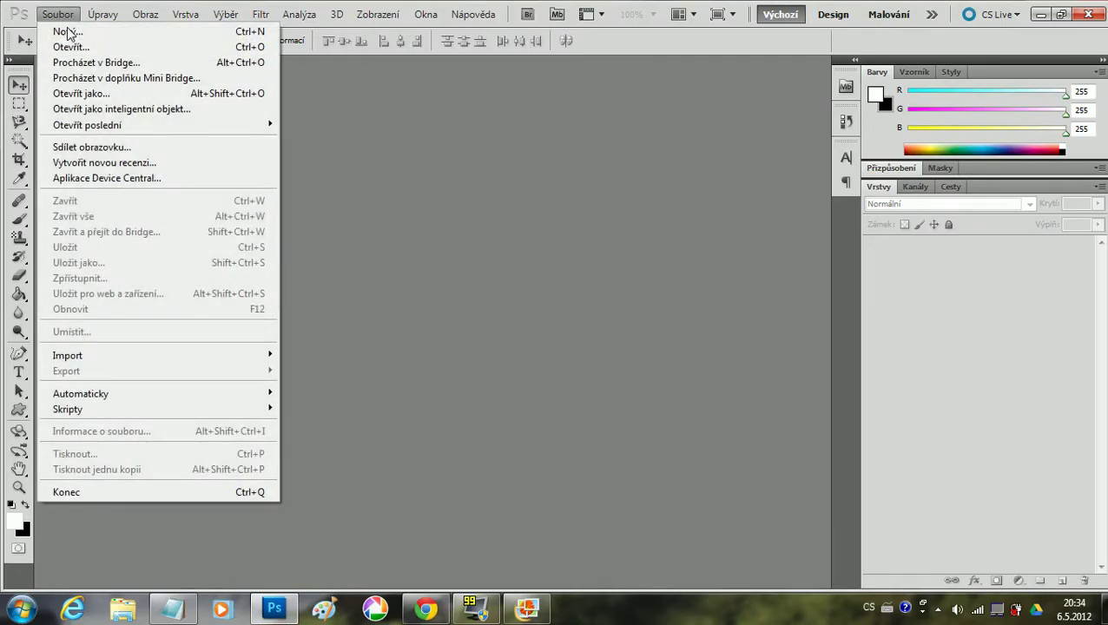
pyautogui.click(67, 32)
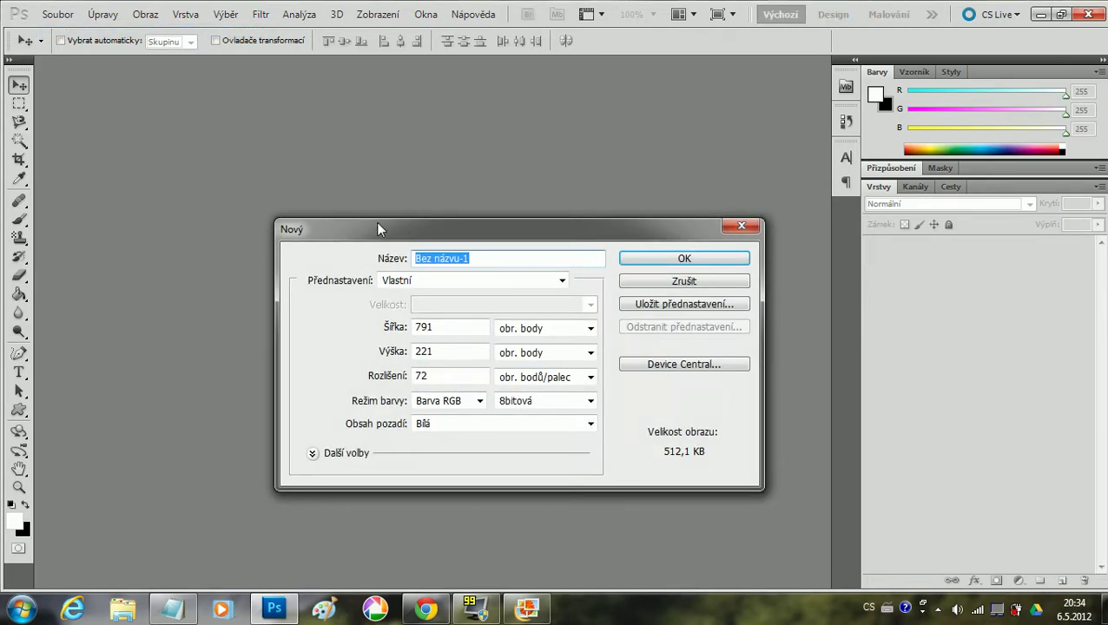
pyautogui.moveTo(376, 227); pyautogui.dragTo(365, 159)
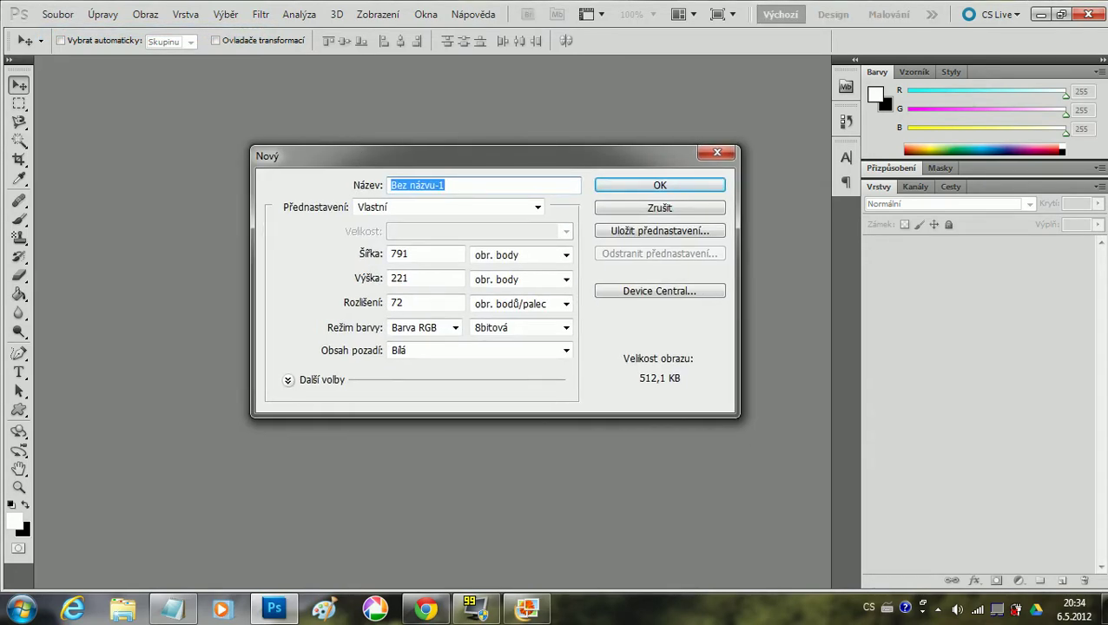
pyautogui.write('Nové písmo')
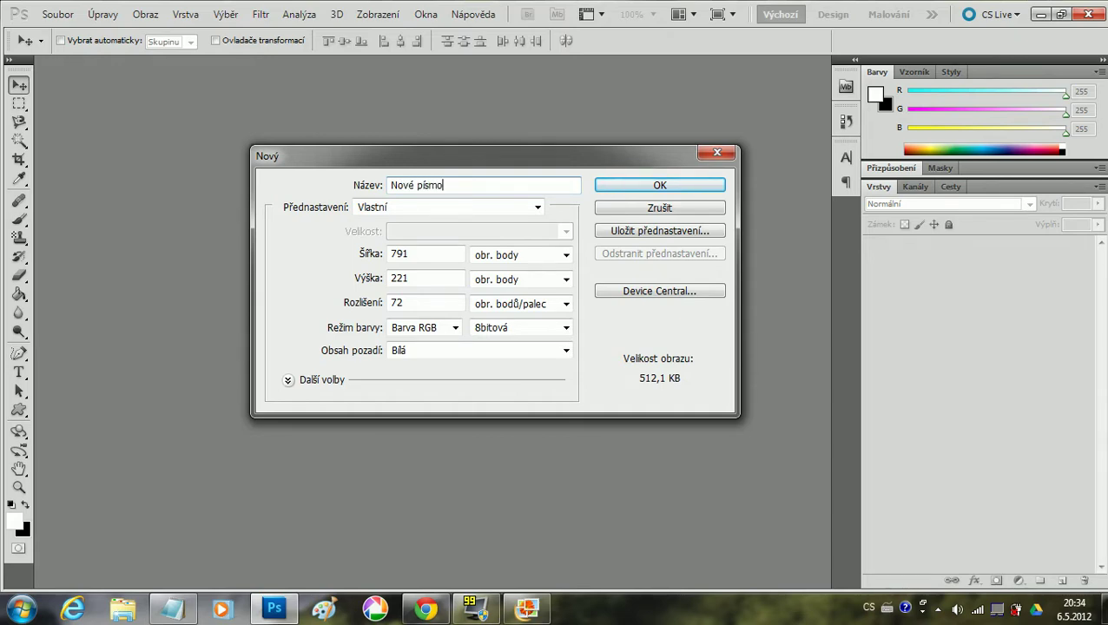
pyautogui.press('Tab')
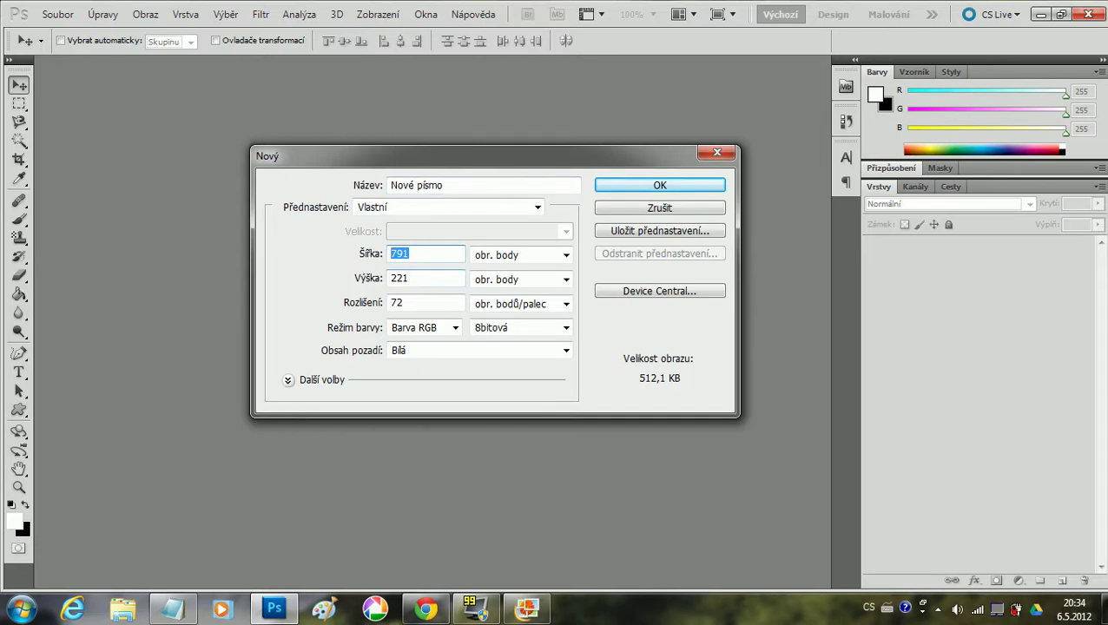
pyautogui.press('Tab')
pyautogui.write('221')
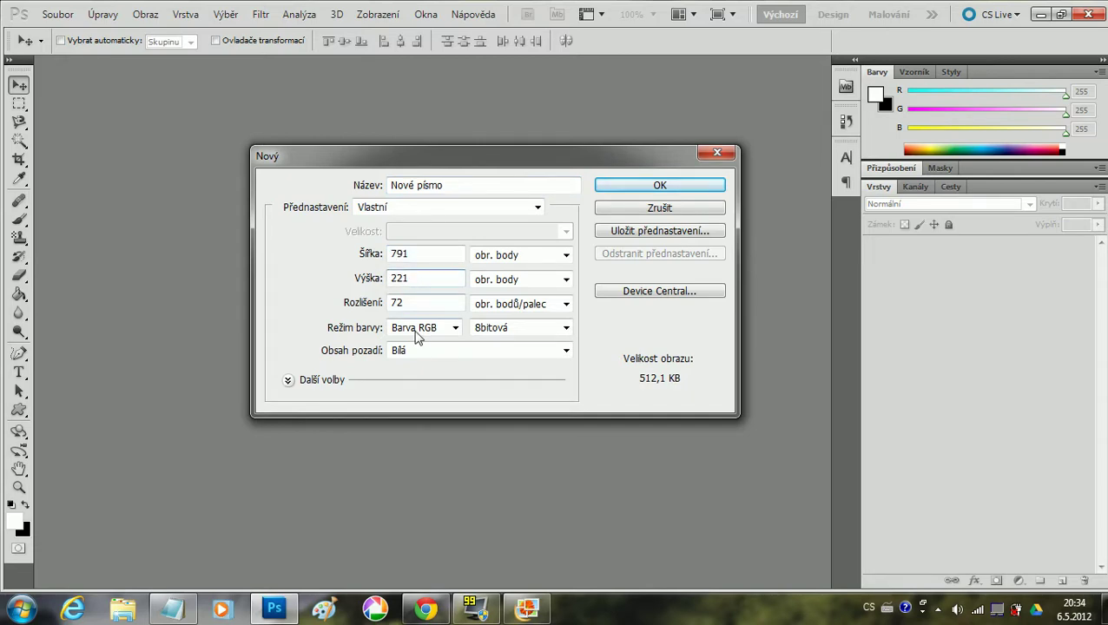
pyautogui.click(525, 608)
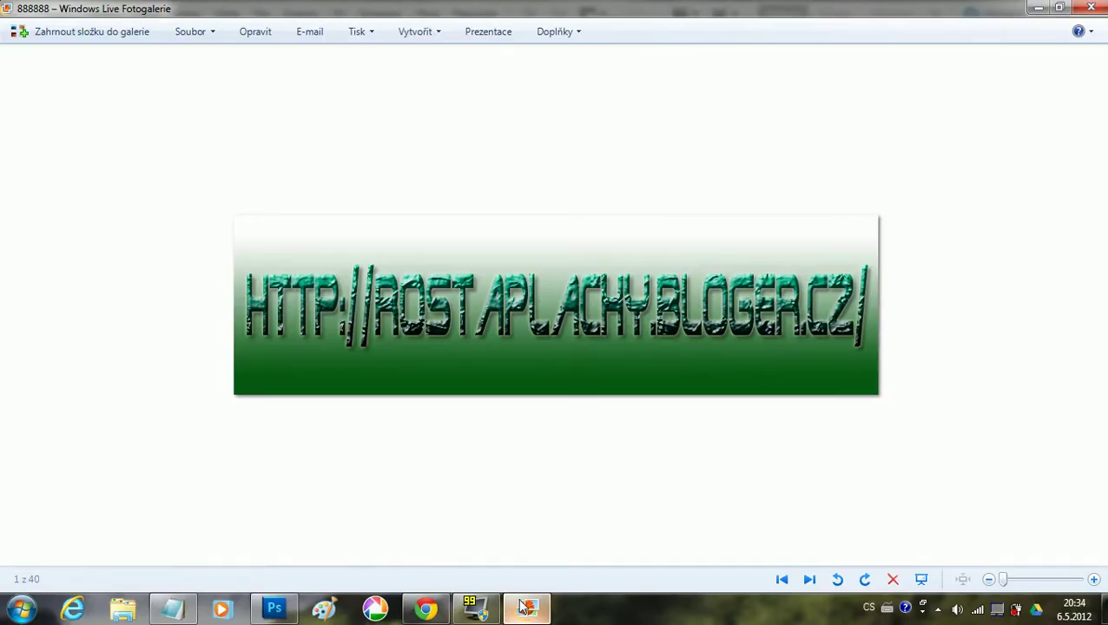
pyautogui.click(525, 607)
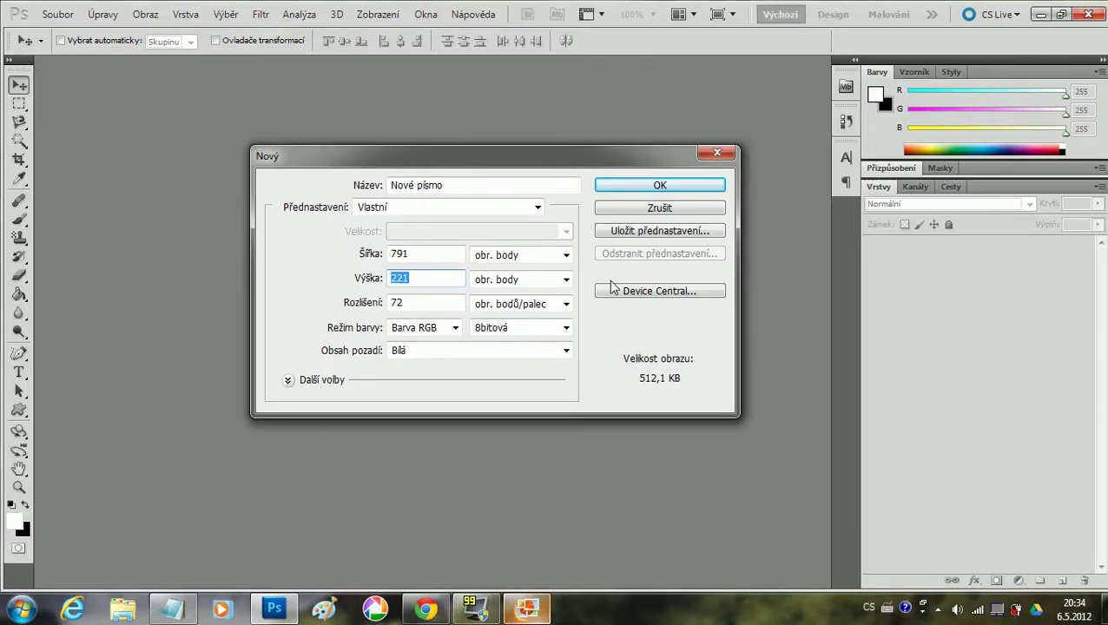
pyautogui.click(662, 184)
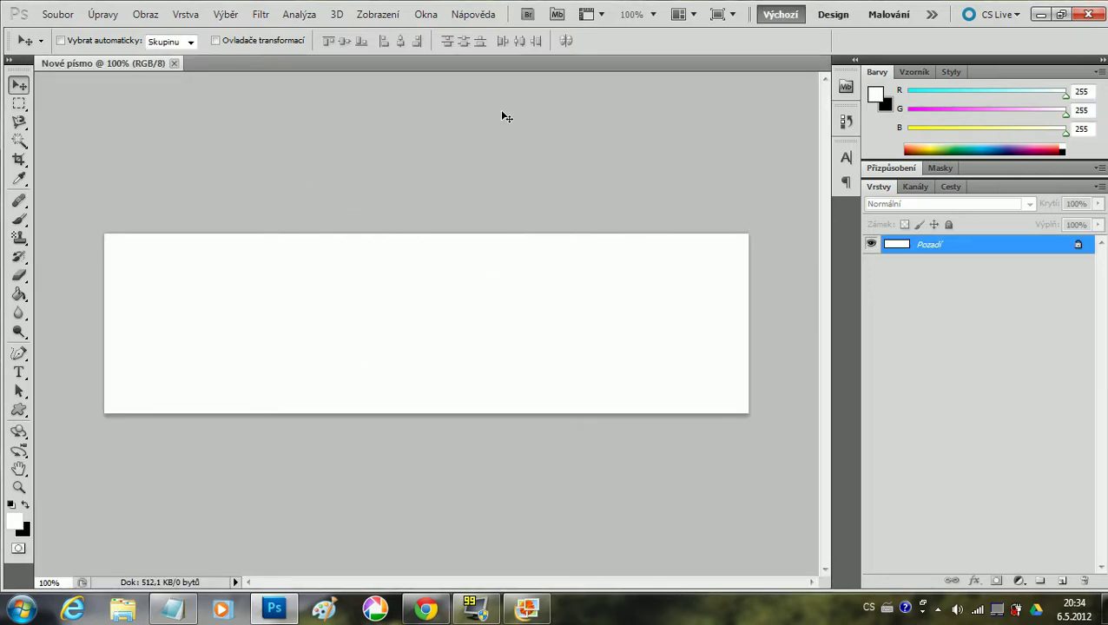
# Start a Terminator Two text layer near the banner's left edge with the Type tool
pyautogui.click(19, 373)
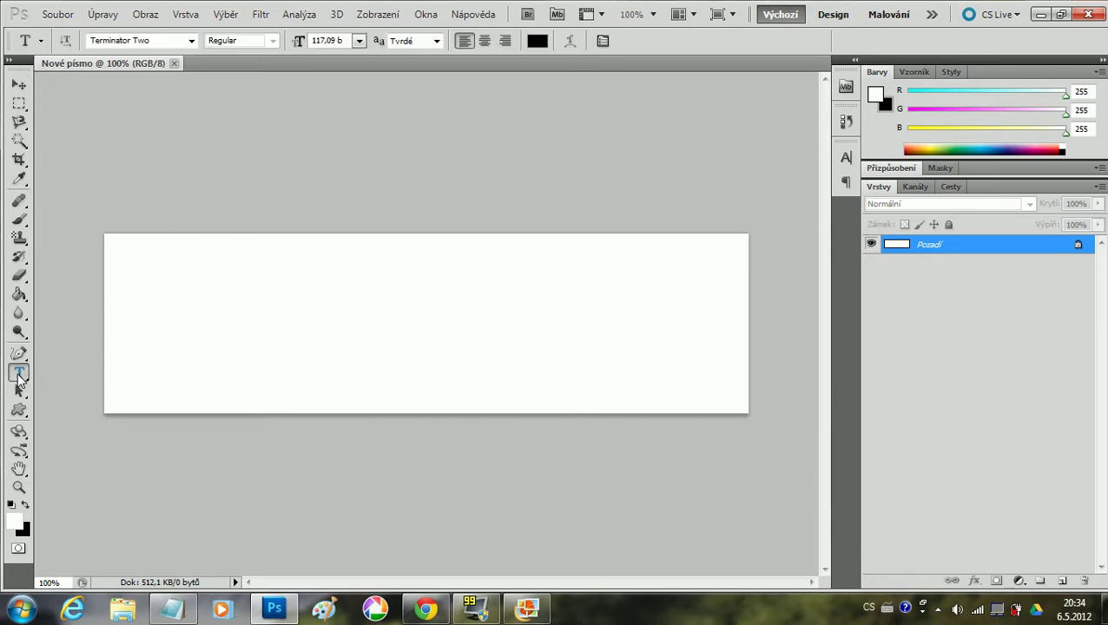
pyautogui.click(133, 277)
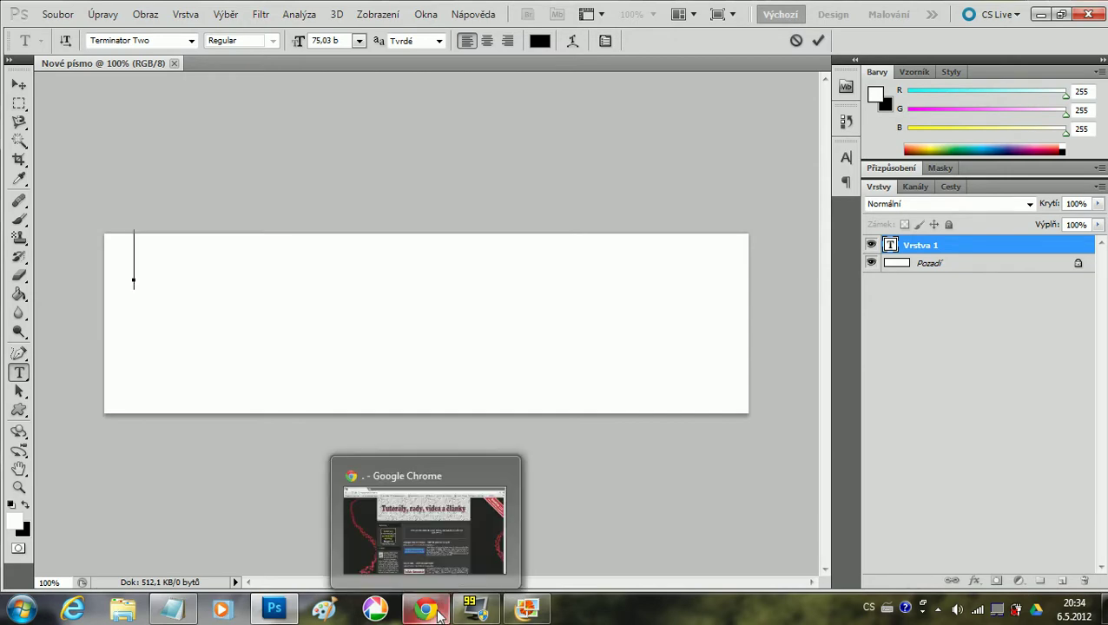
# In Chrome, copy the blog address rostaplachy.bloger.cz from the address bar
pyautogui.hotkey('alt', 'Tab')
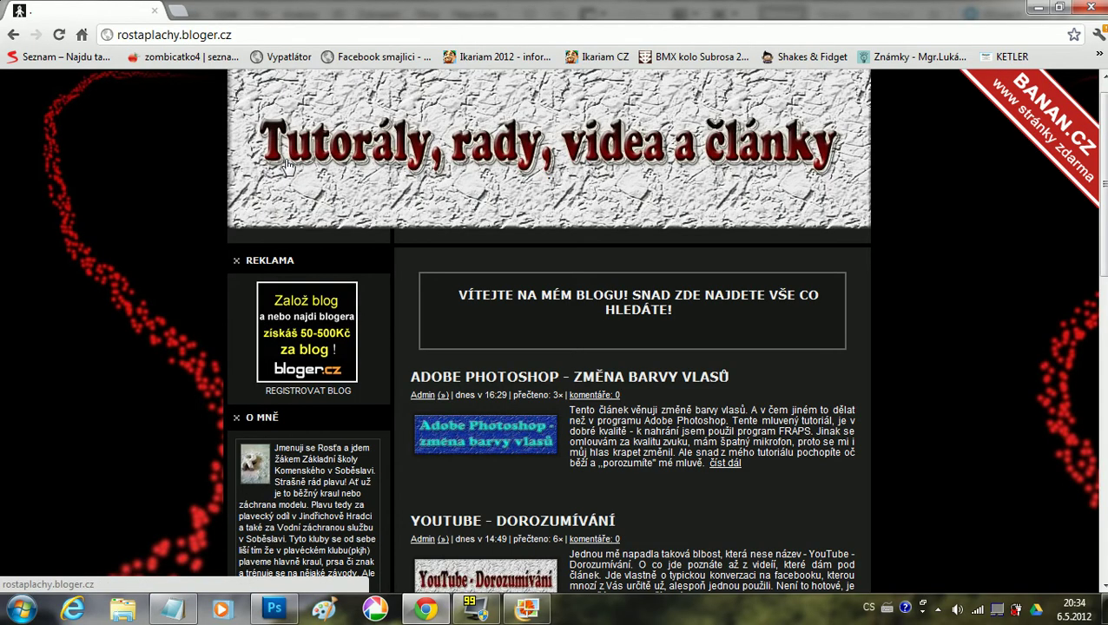
pyautogui.click(208, 37)
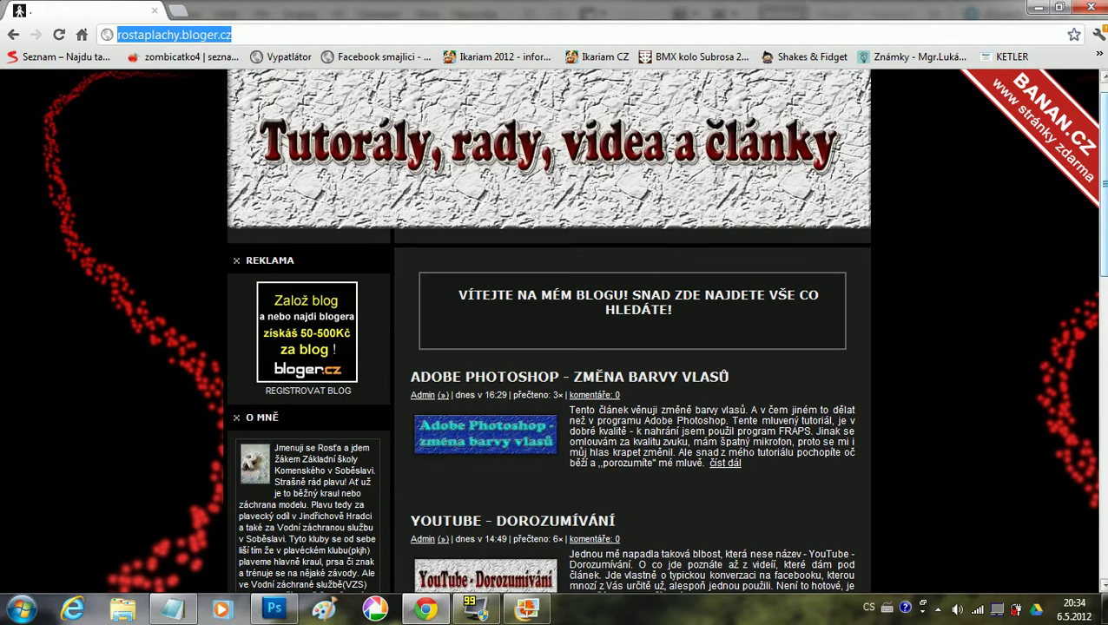
pyautogui.scroll(-3, 556, 330)
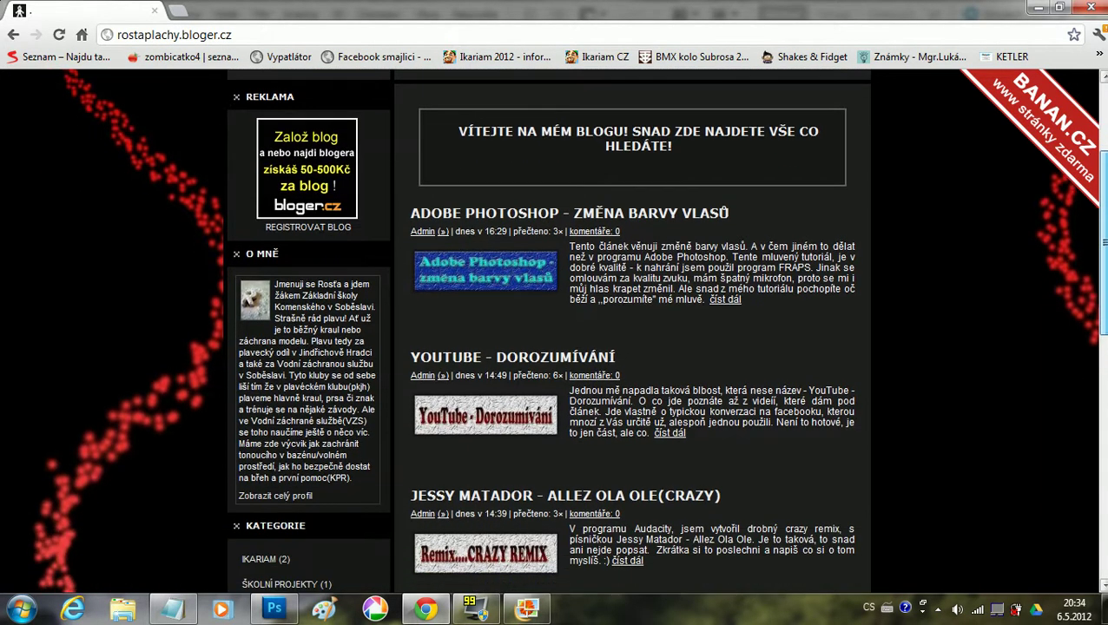
pyautogui.scroll(-3, 1105, 213)
pyautogui.scroll(2, 1105, 213)
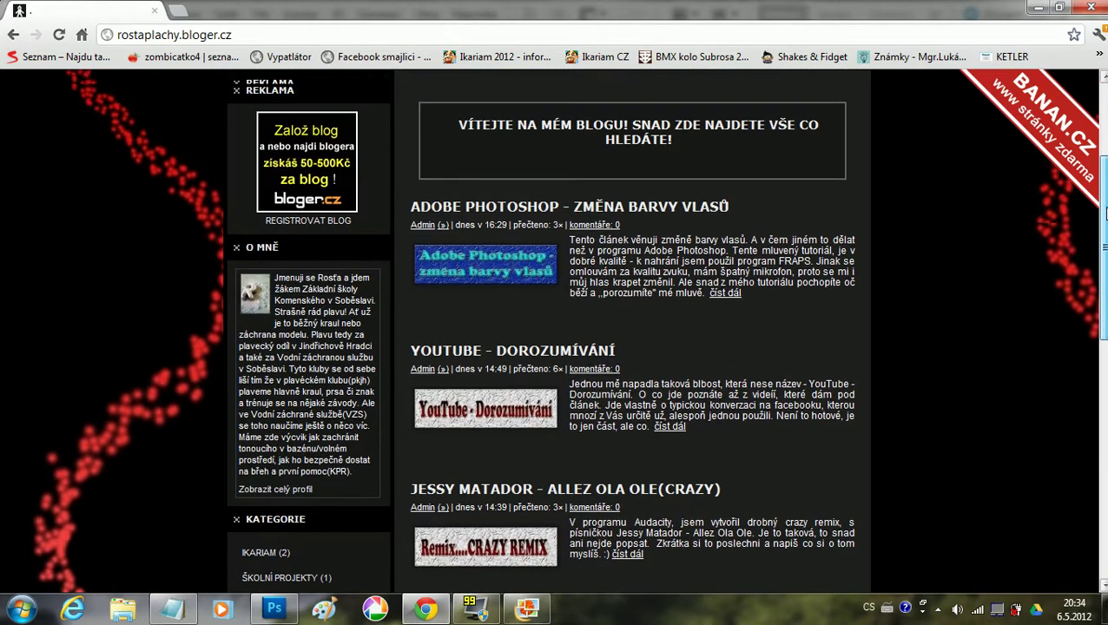
pyautogui.scroll(3, 1105, 212)
# Paste the blog URL into the text layer and drag the text lower on the banner
pyautogui.click(1039, 7)
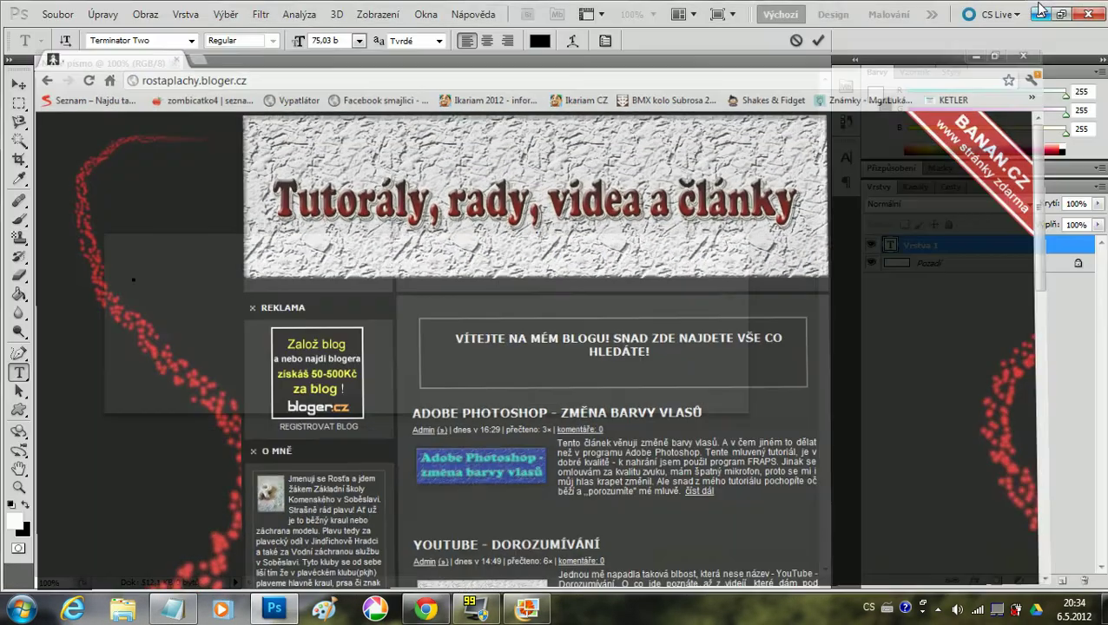
pyautogui.write('http://rostaplachy.bloger.cz/')
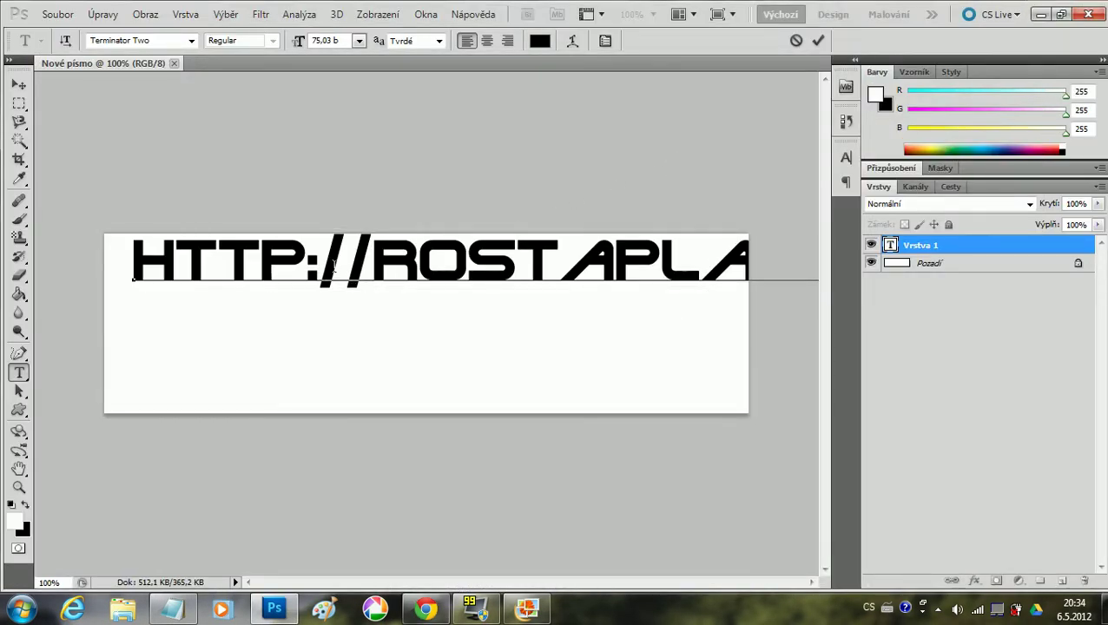
pyautogui.moveTo(143, 287); pyautogui.dragTo(50, 341)
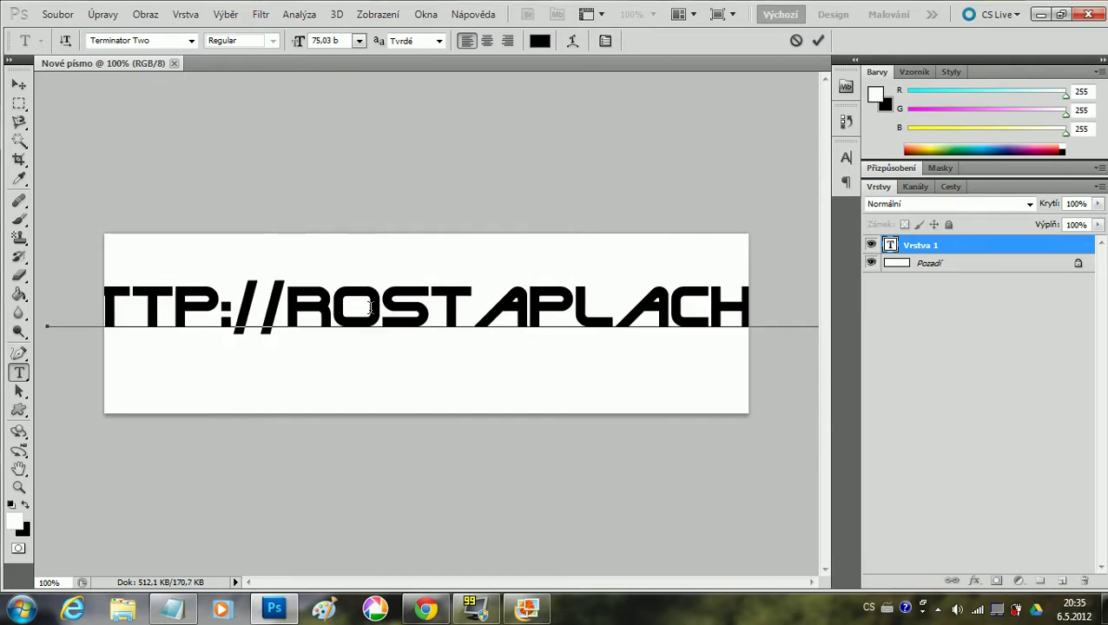
pyautogui.click(103, 14)
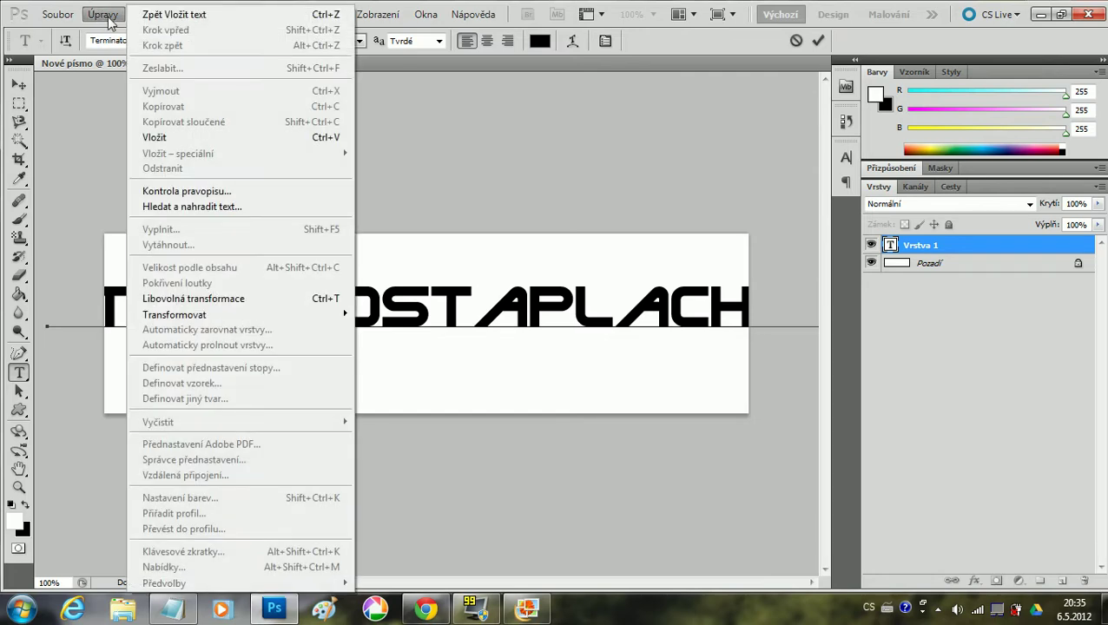
# Free-transform the URL text to fit the banner width, stretched taller to 120.16 pt
pyautogui.click(232, 299)
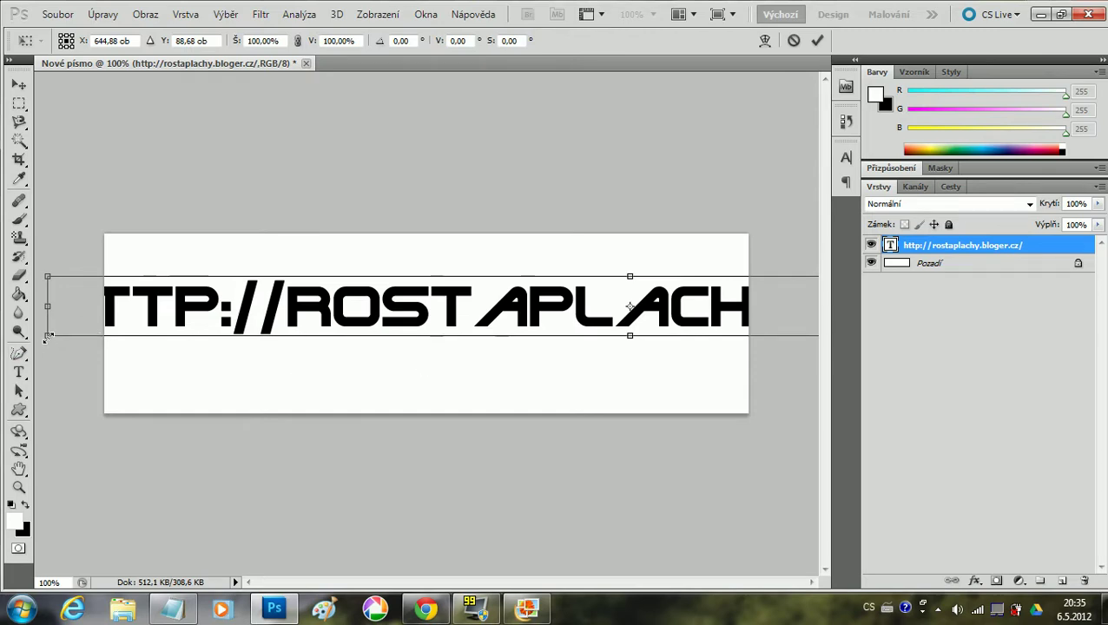
pyautogui.moveTo(48, 337); pyautogui.dragTo(164, 304)
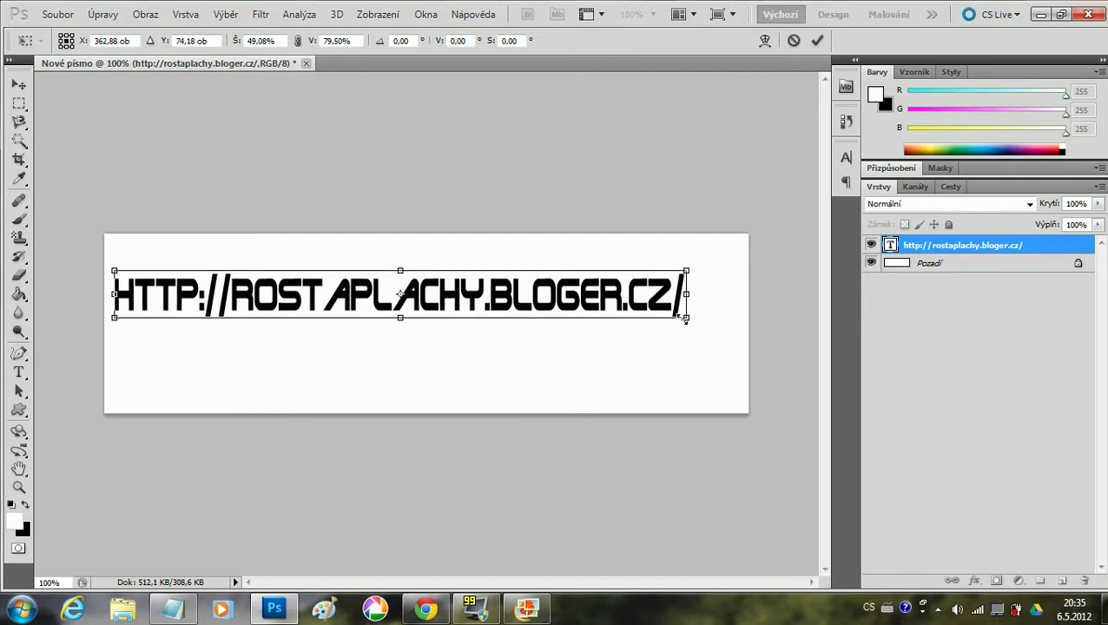
pyautogui.moveTo(686, 319); pyautogui.dragTo(739, 365)
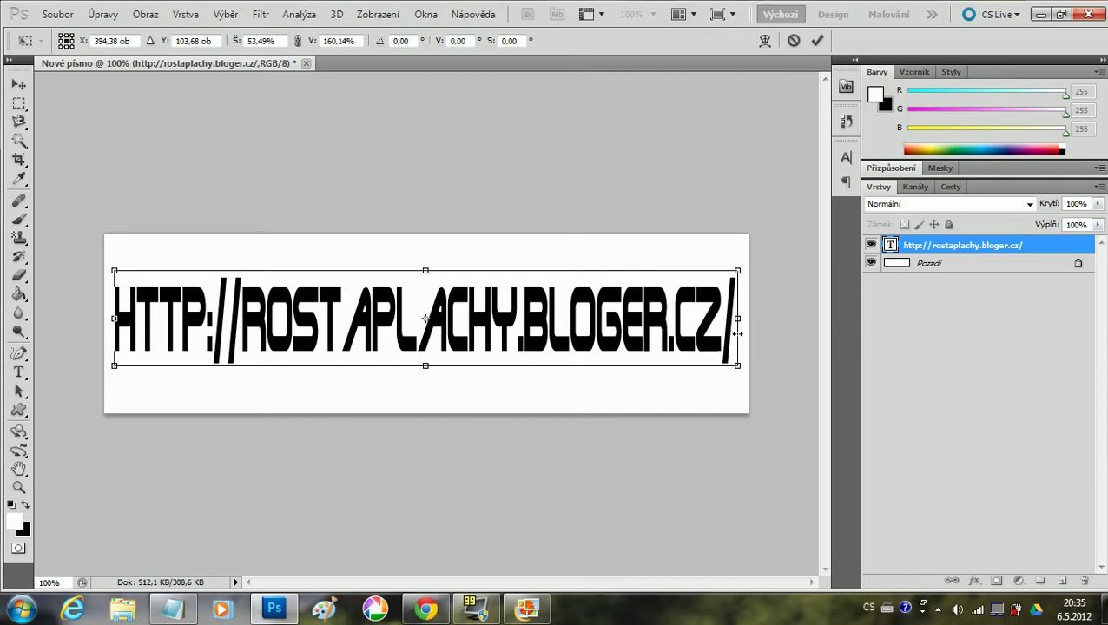
pyautogui.press('Return')
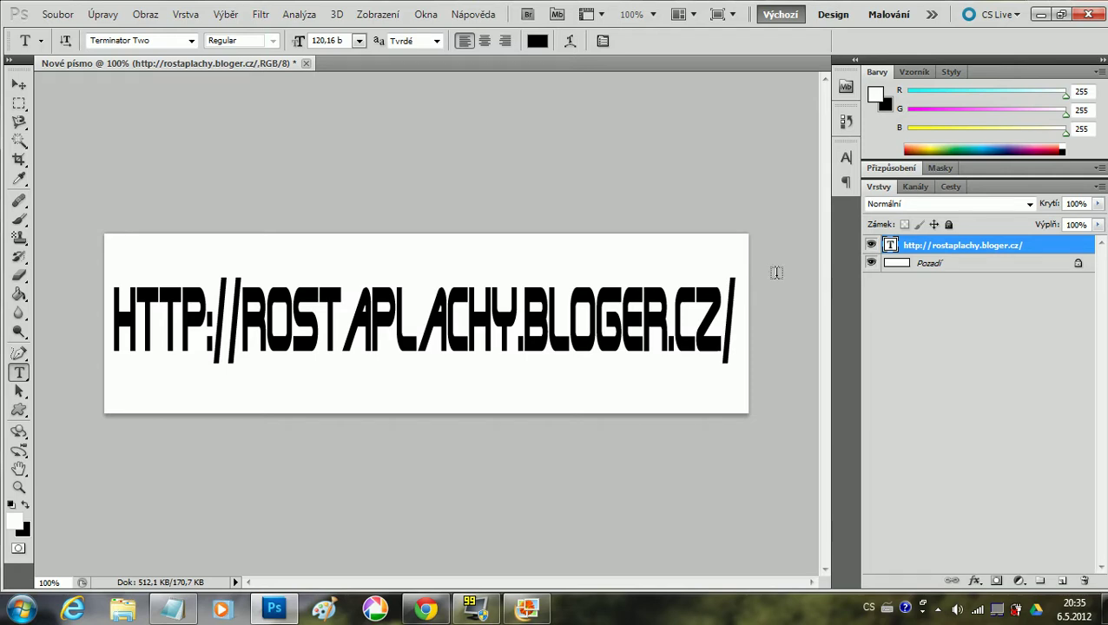
# Add a drop shadow with a Linear contour to the URL text layer
pyautogui.rightClick(899, 247)
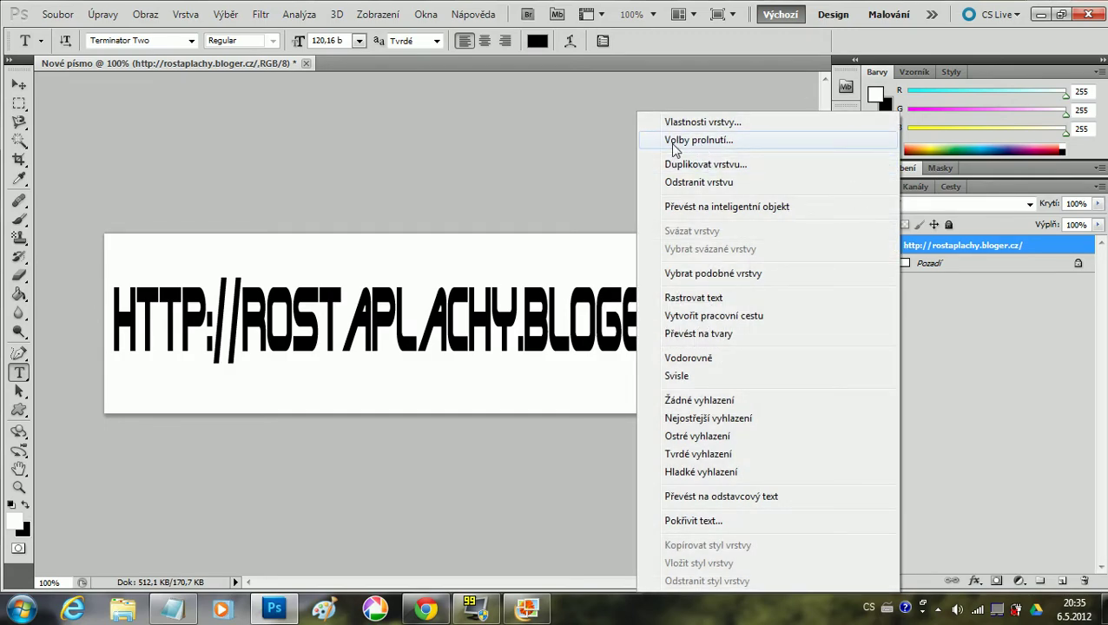
pyautogui.click(704, 143)
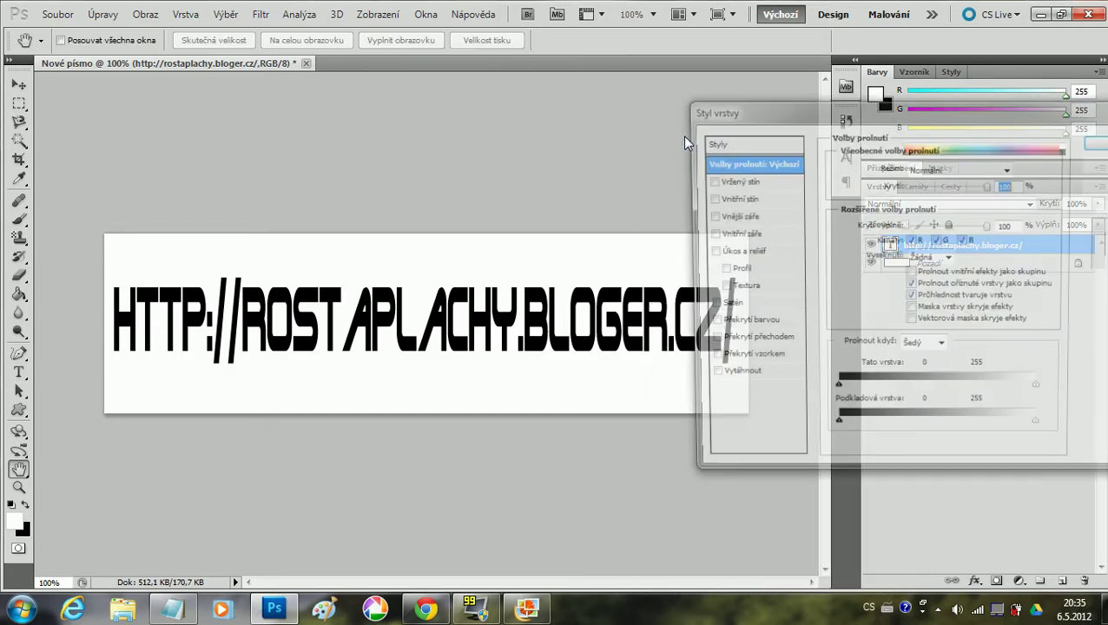
pyautogui.moveTo(740, 108); pyautogui.dragTo(745, 104)
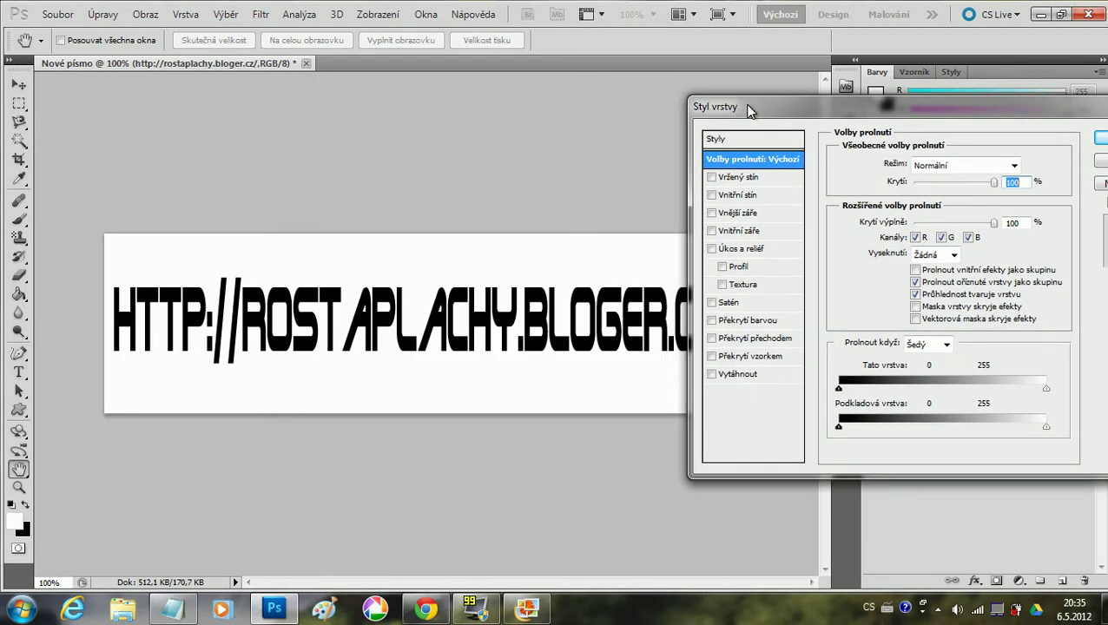
pyautogui.click(712, 178)
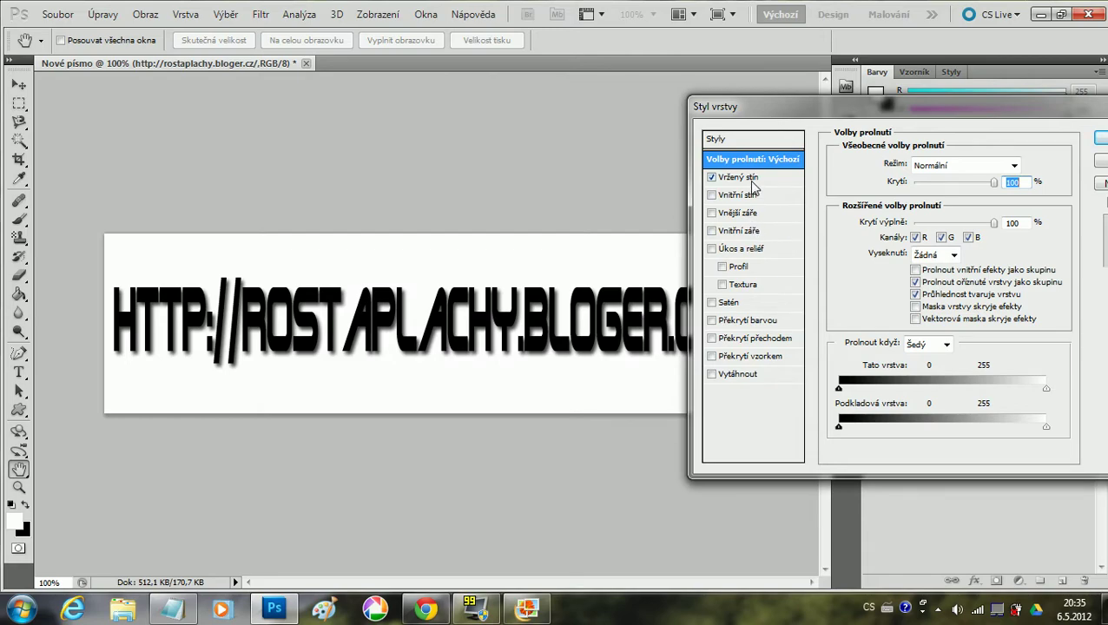
pyautogui.click(780, 180)
pyautogui.click(897, 314)
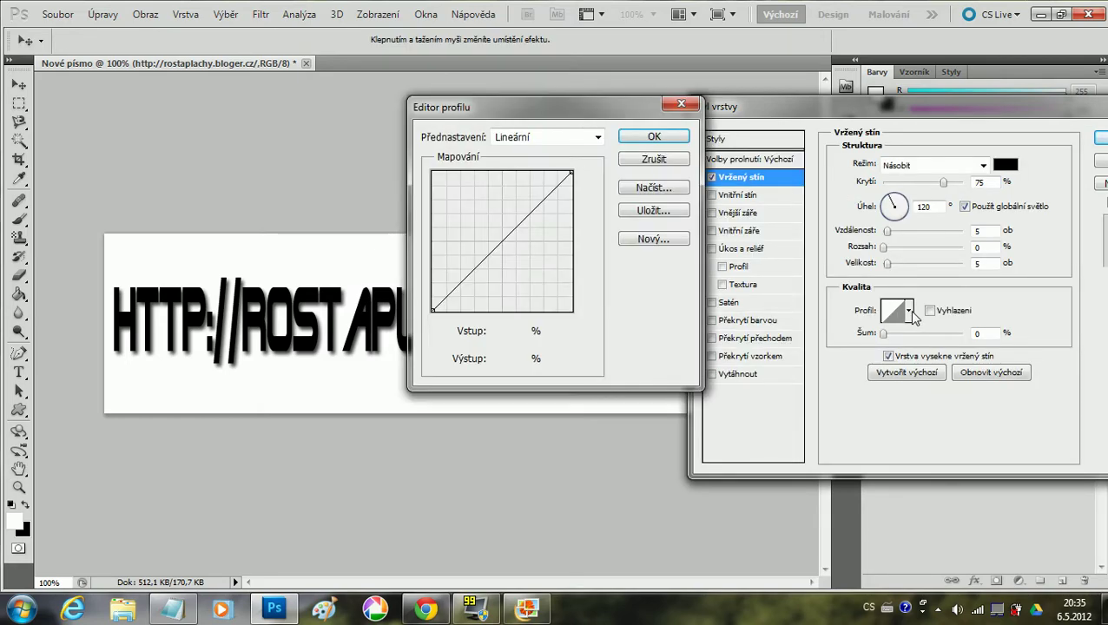
pyautogui.click(660, 164)
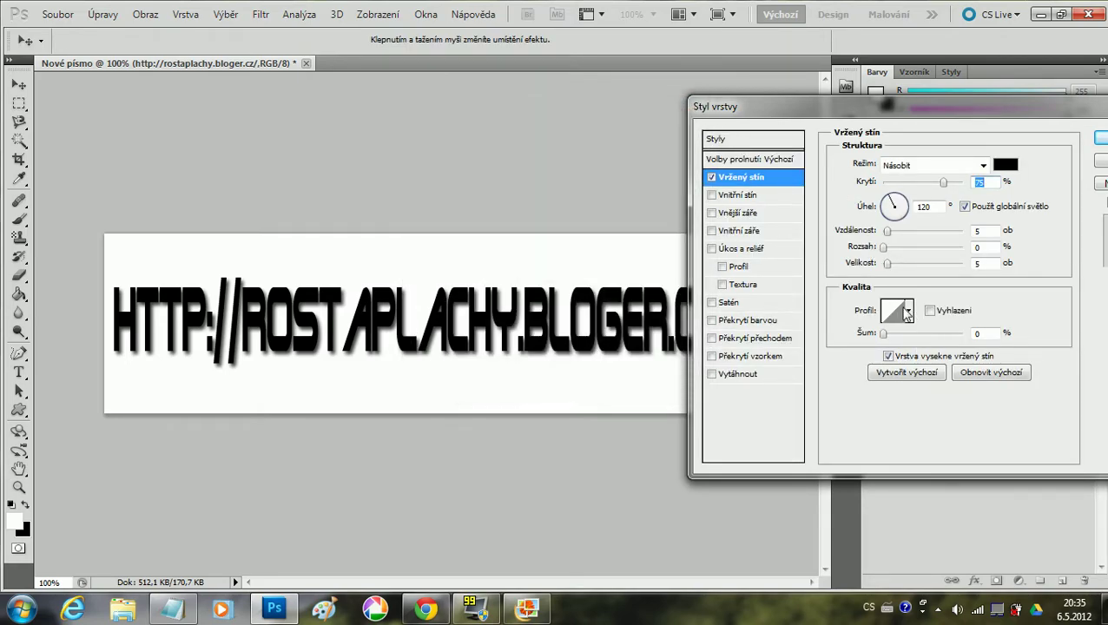
pyautogui.click(908, 311)
pyautogui.click(921, 373)
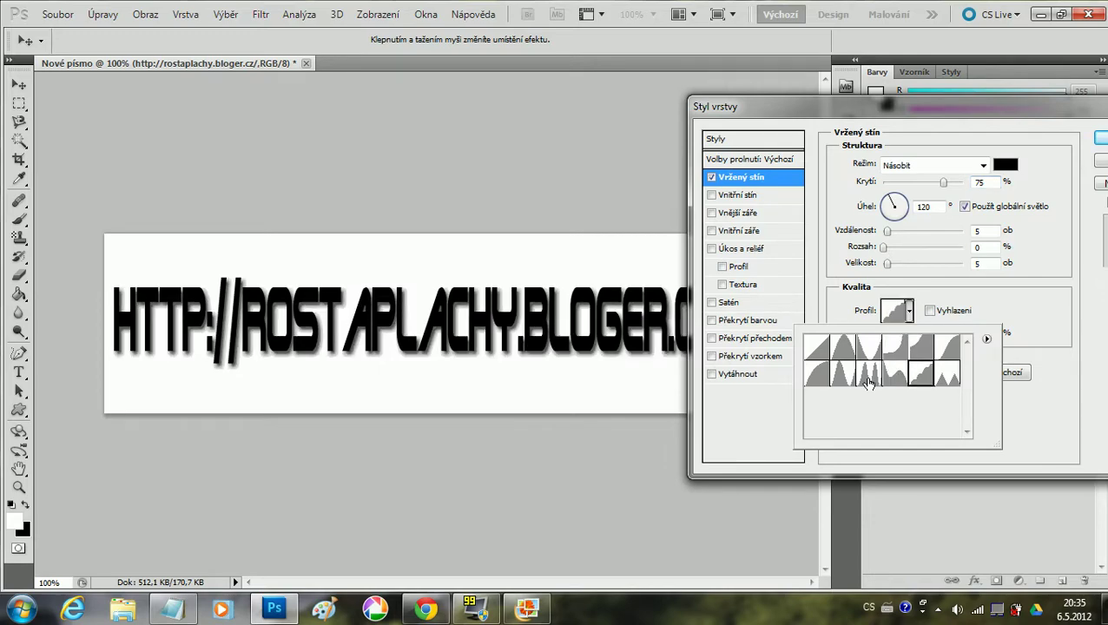
pyautogui.click(868, 373)
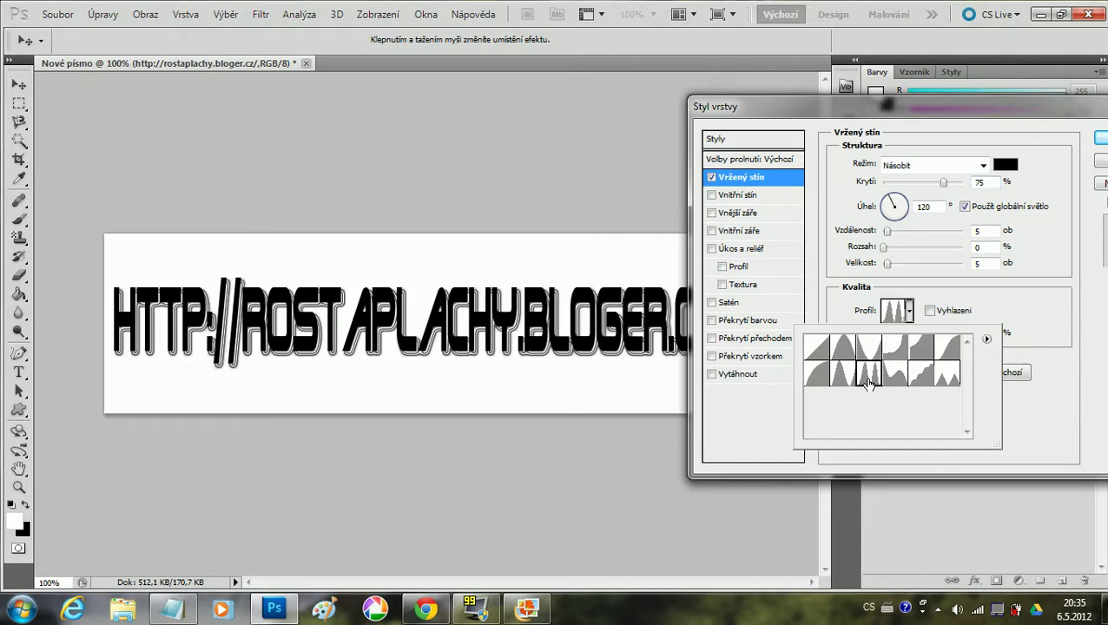
pyautogui.click(816, 347)
pyautogui.click(1041, 299)
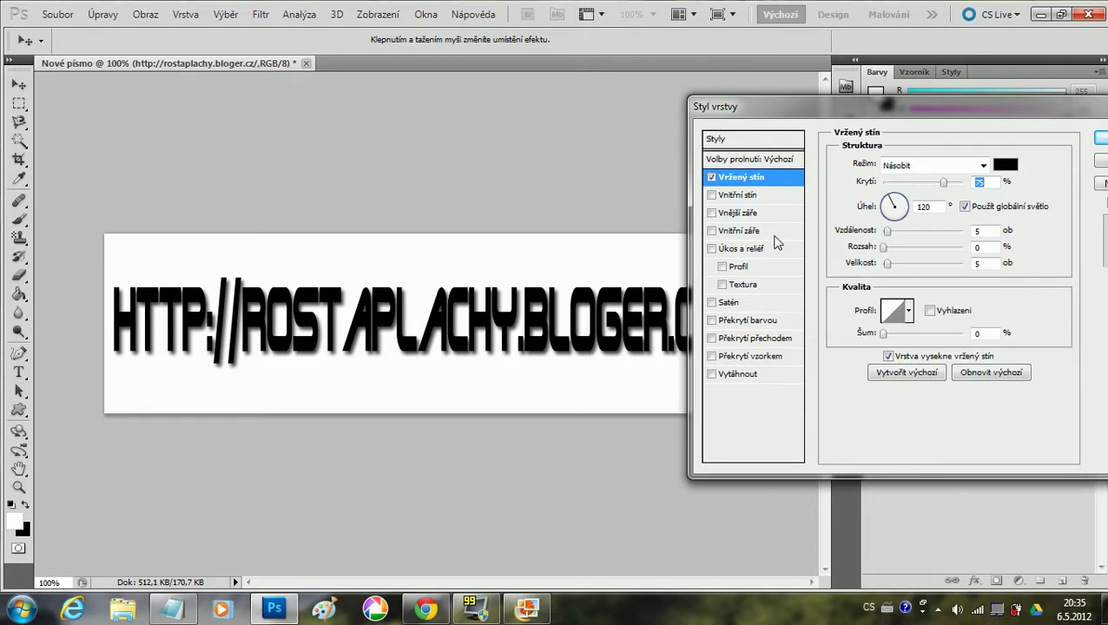
# Add outer glow and bevel and emboss with contour and texture to the text
pyautogui.click(712, 213)
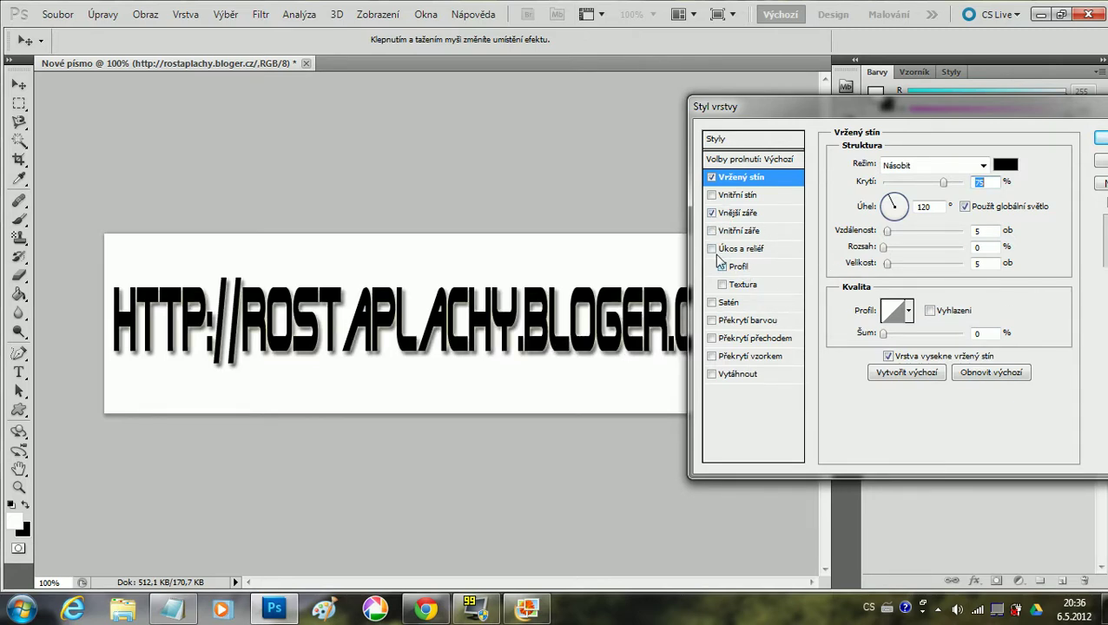
pyautogui.click(713, 250)
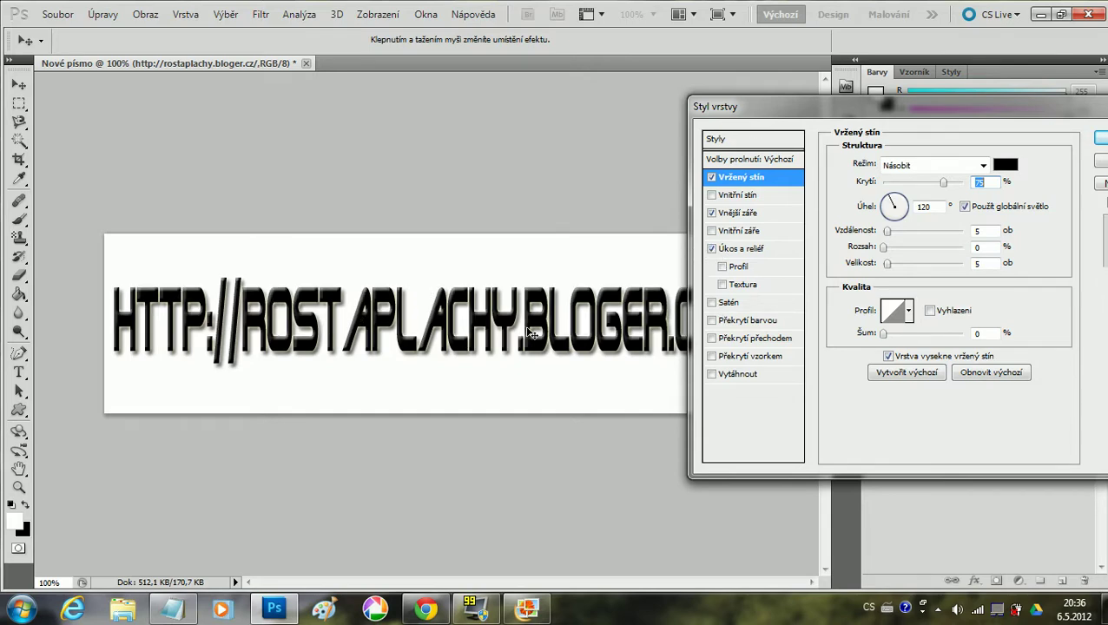
pyautogui.click(722, 268)
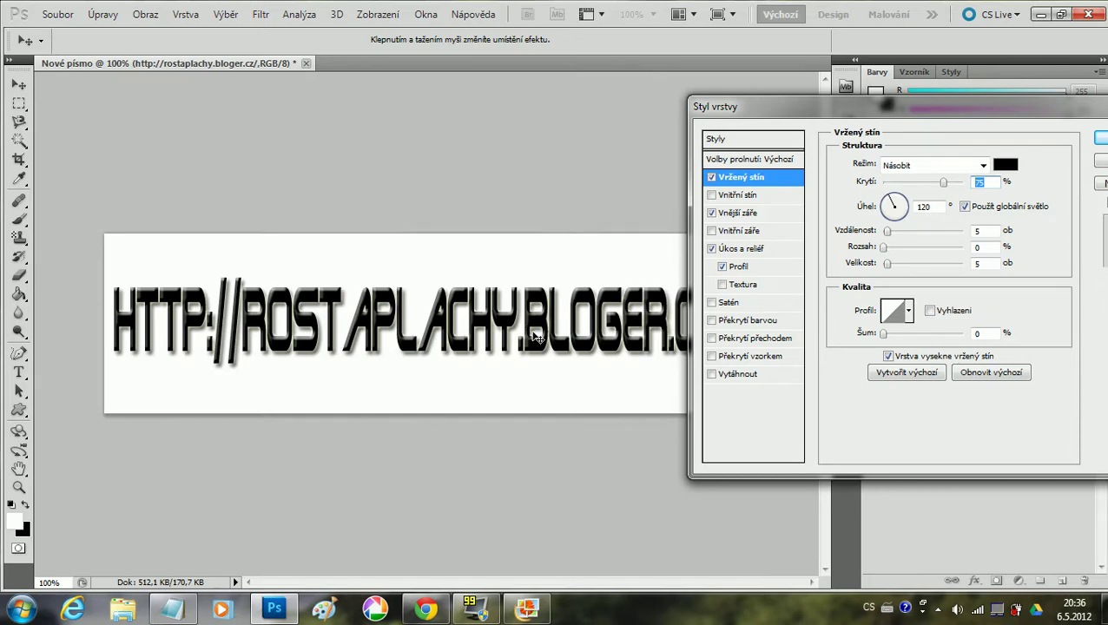
pyautogui.click(722, 284)
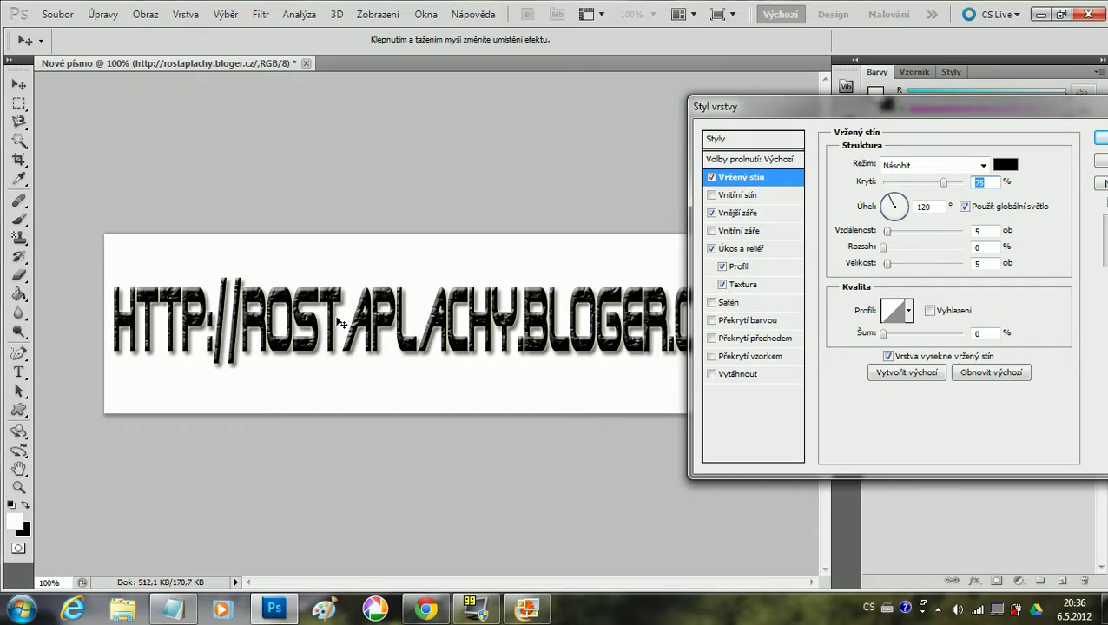
# Set texture depth to +280 and scale to 128%, and enable gradient overlay
pyautogui.click(757, 285)
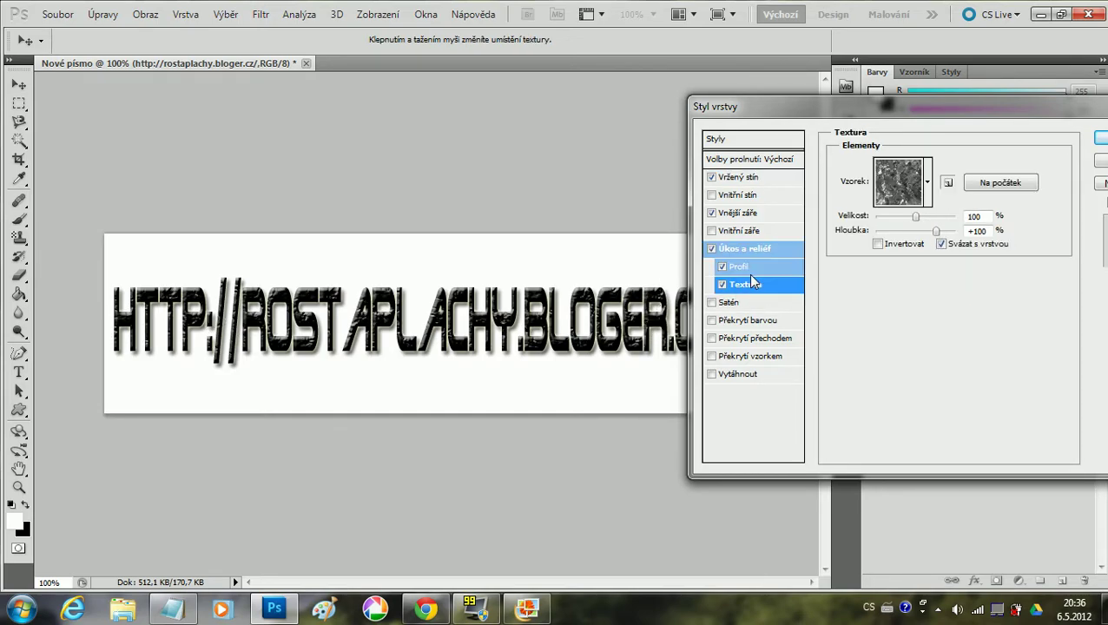
pyautogui.moveTo(937, 231); pyautogui.dragTo(941, 233)
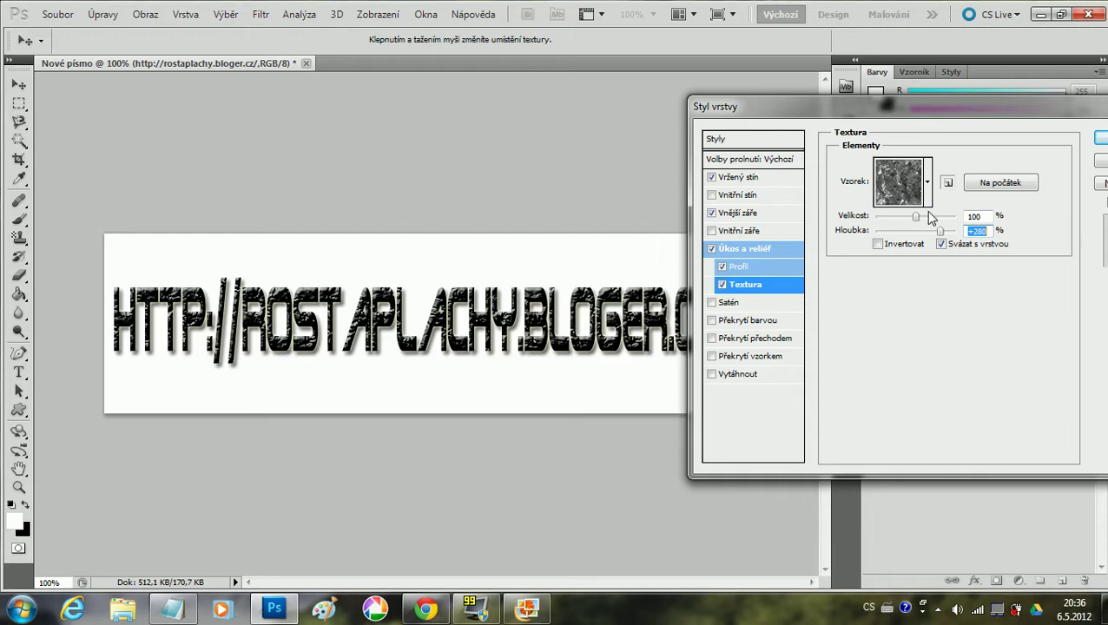
pyautogui.moveTo(917, 221); pyautogui.dragTo(921, 221)
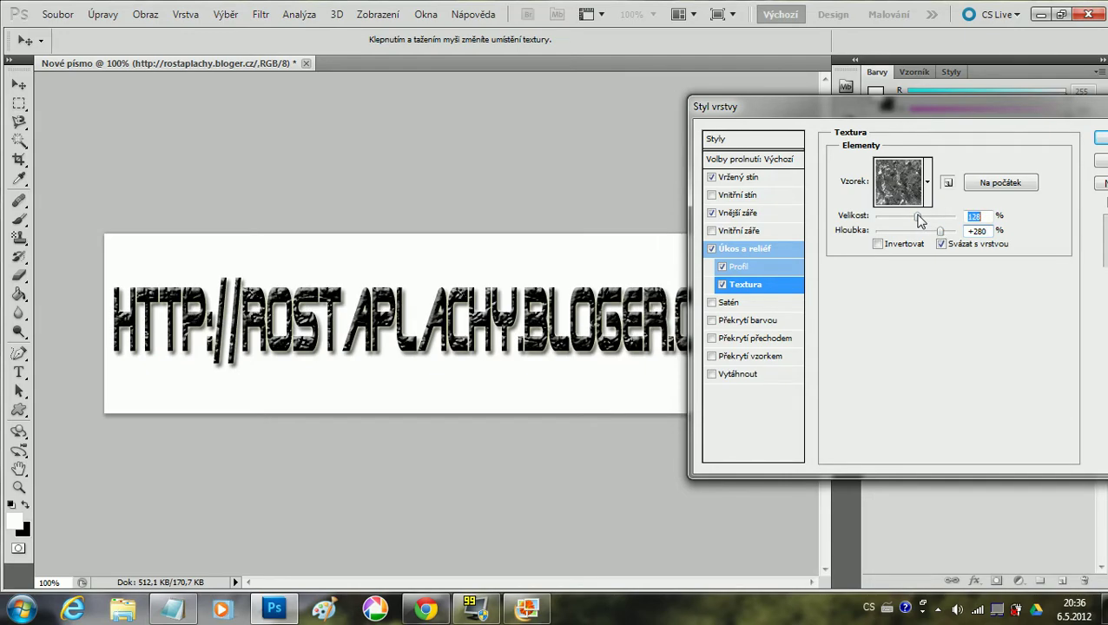
pyautogui.click(743, 338)
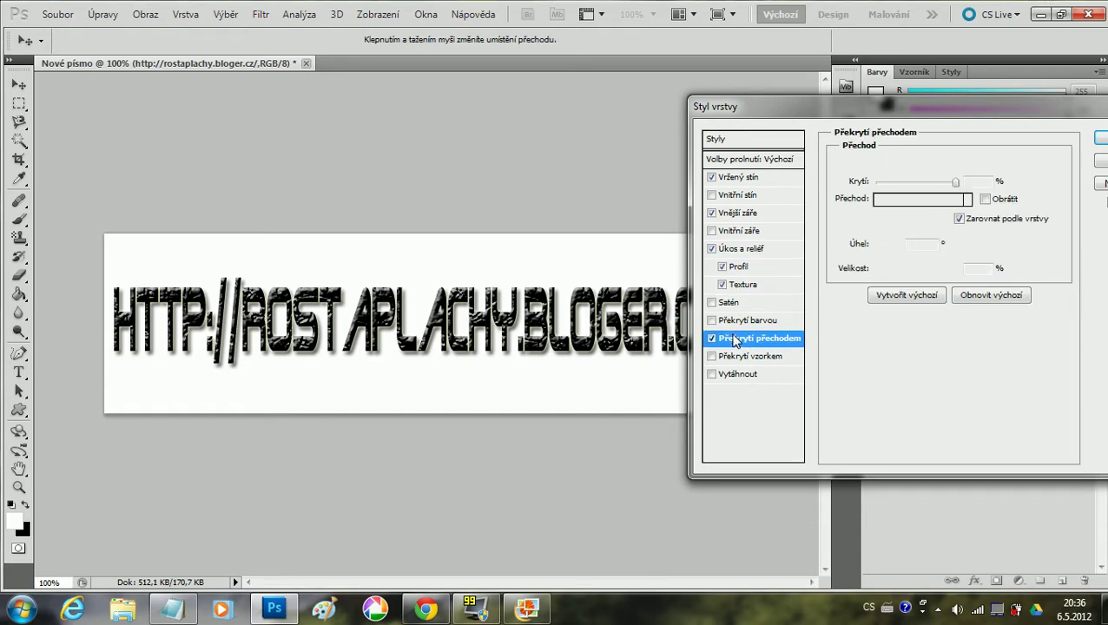
# Try gradient presets like Chróm, then cancel back to the custom green gradient
pyautogui.click(884, 203)
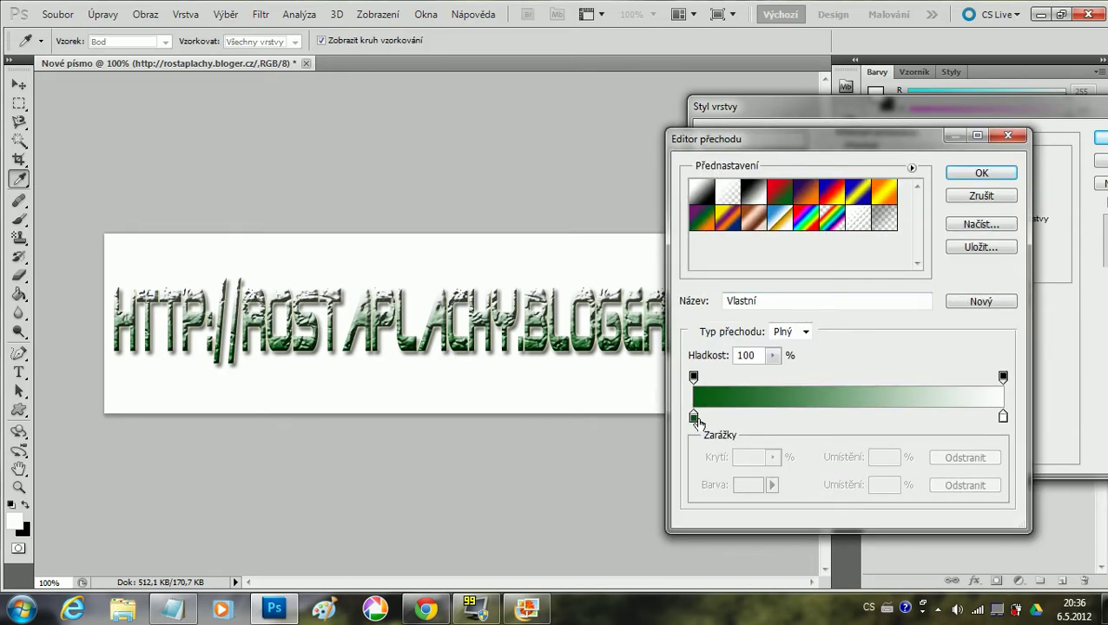
pyautogui.click(806, 191)
pyautogui.click(780, 217)
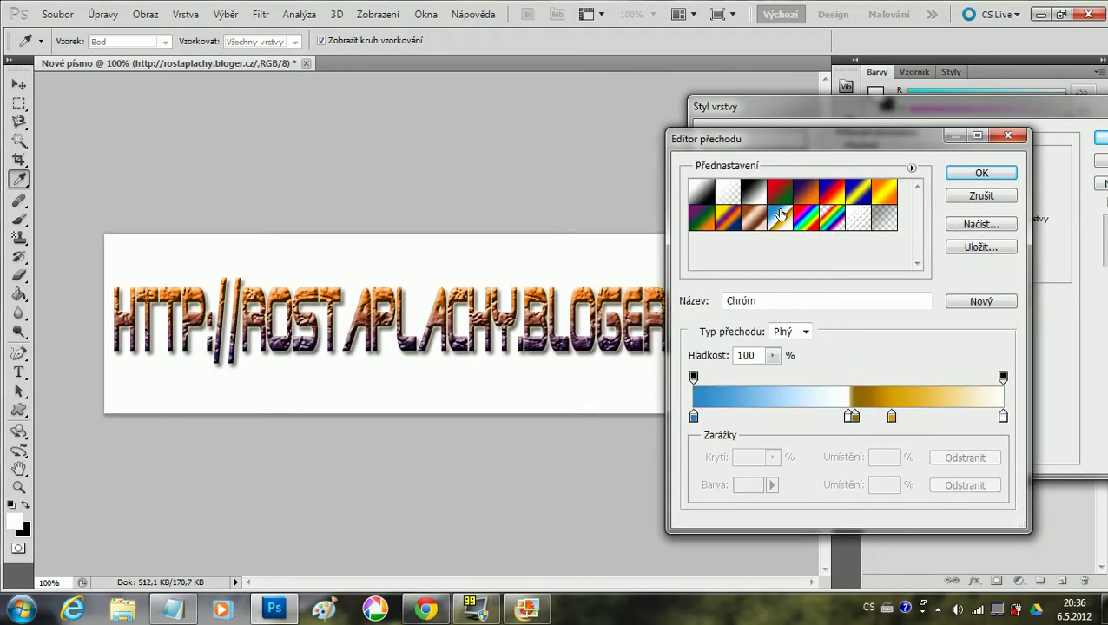
pyautogui.click(727, 217)
pyautogui.click(727, 190)
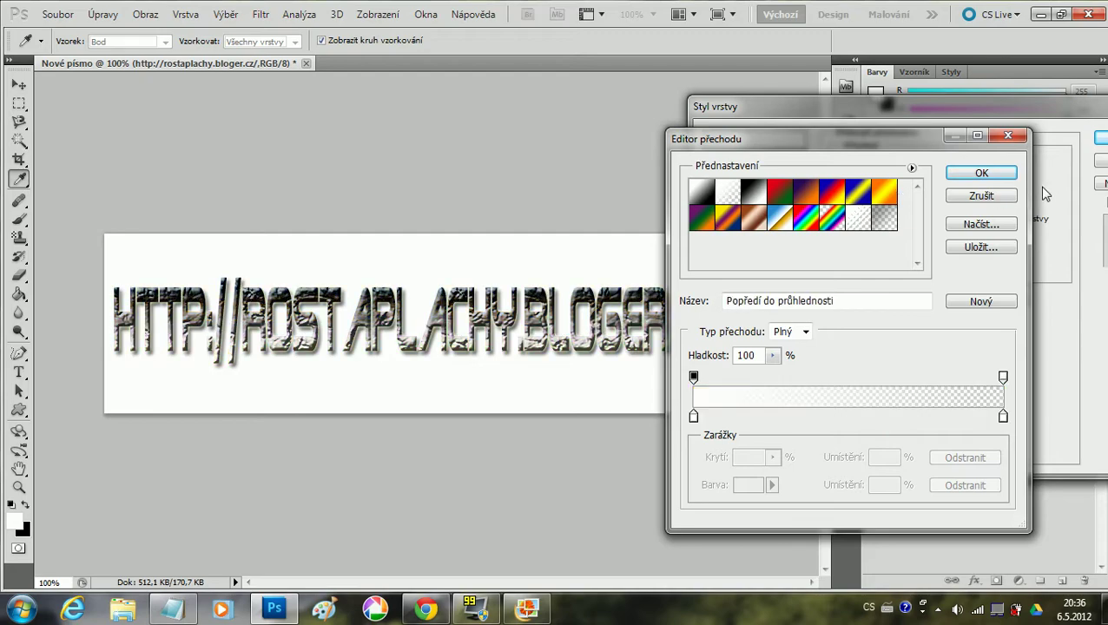
pyautogui.click(990, 199)
pyautogui.click(924, 201)
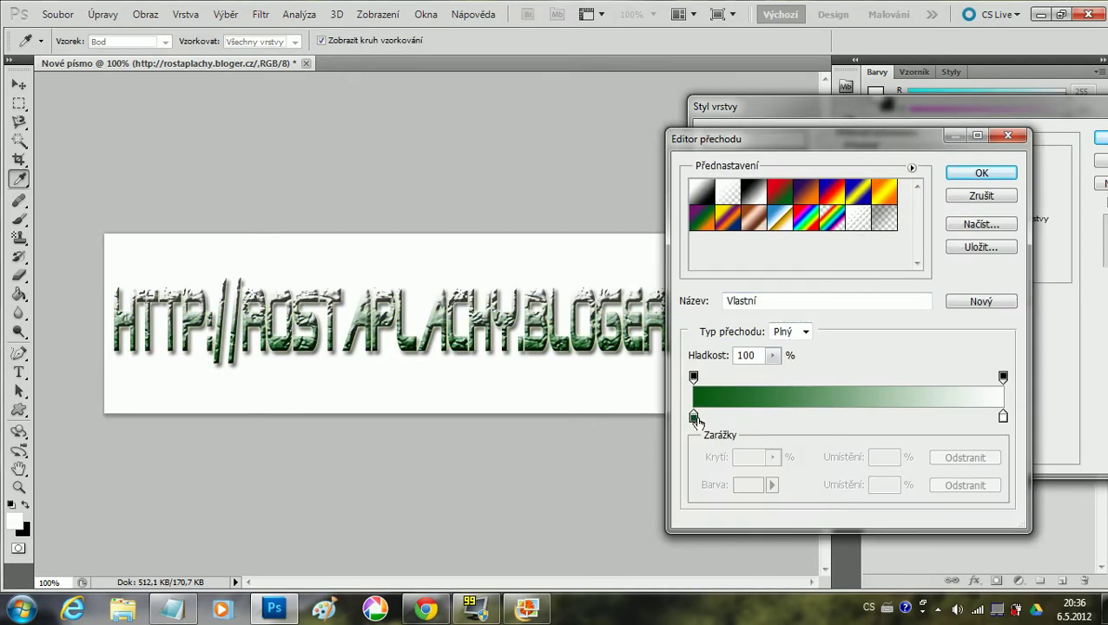
# Set the gradient's left colour stop to the teal hex code copied from a note
pyautogui.click(693, 418)
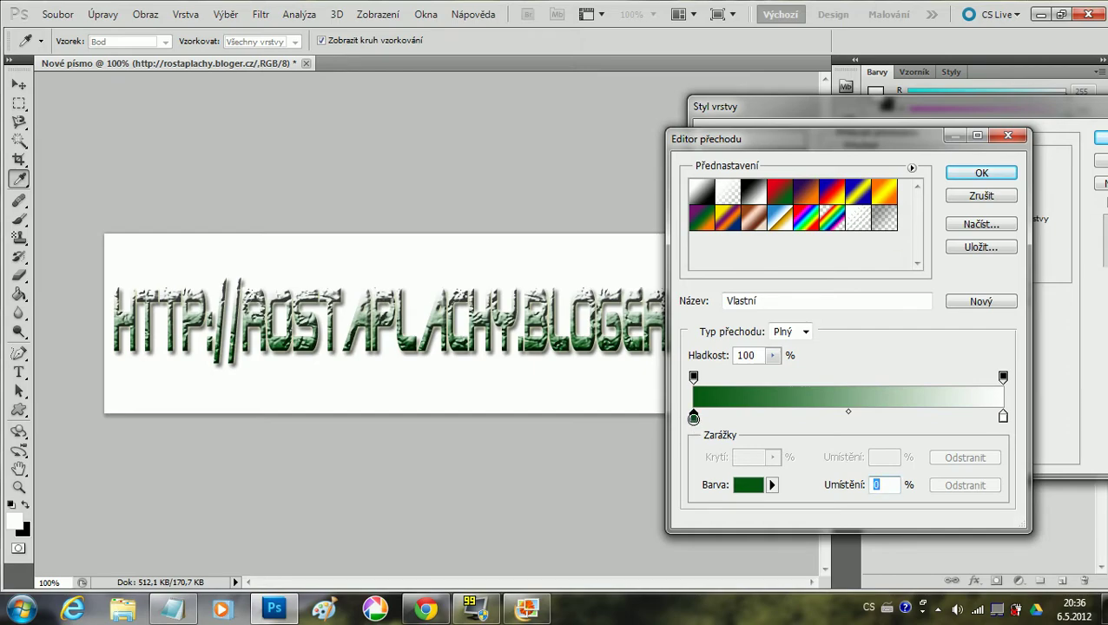
pyautogui.click(748, 484)
pyautogui.click(172, 608)
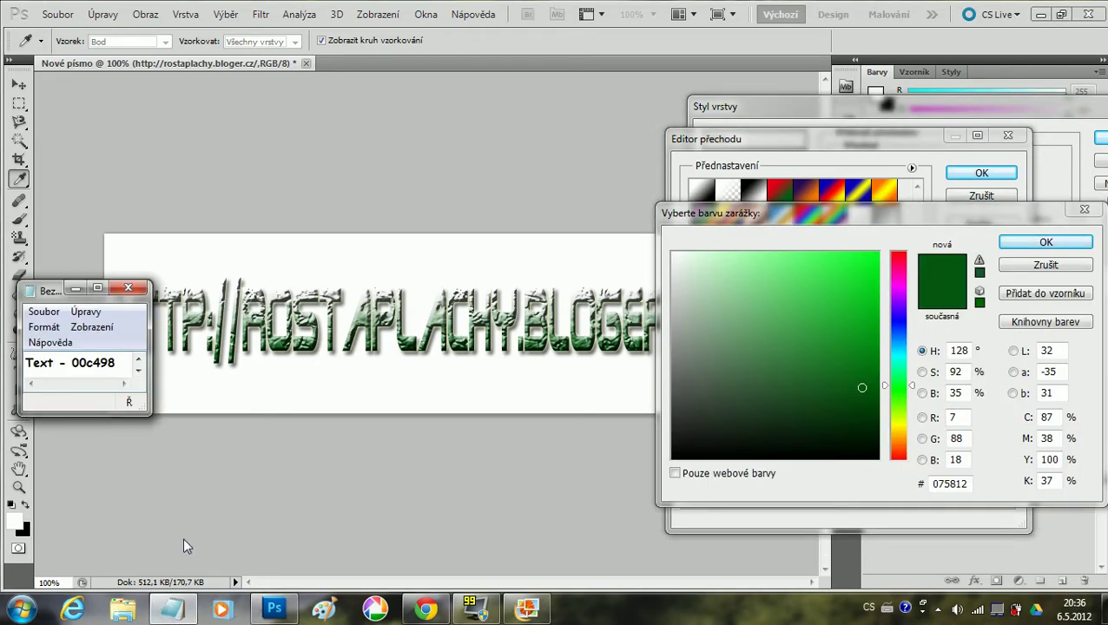
pyautogui.moveTo(119, 362); pyautogui.dragTo(79, 362)
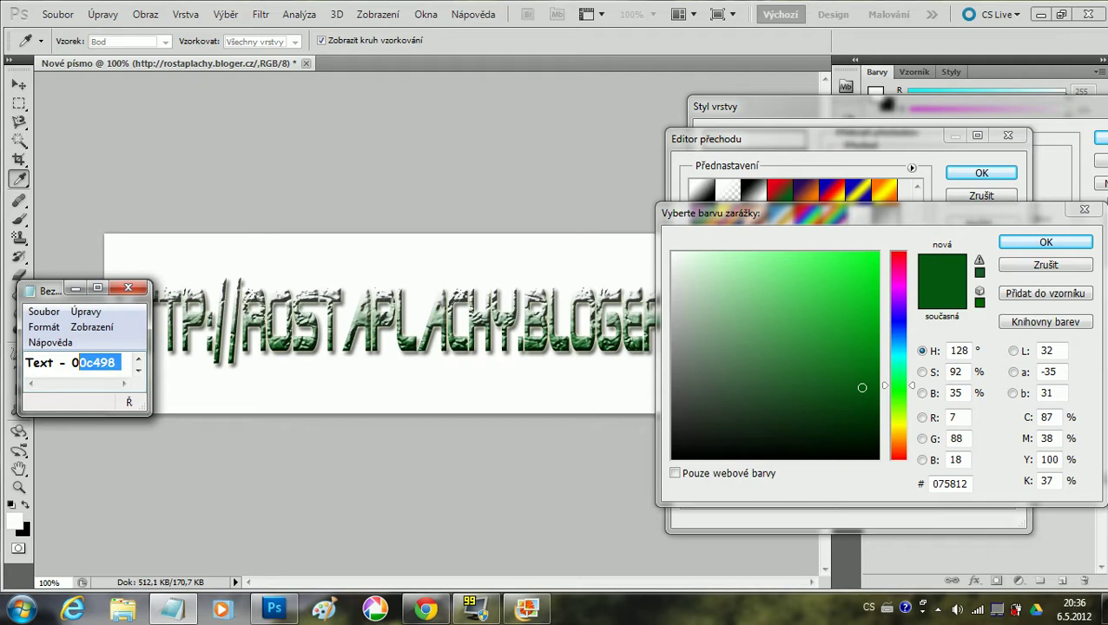
pyautogui.click(75, 288)
pyautogui.click(962, 483)
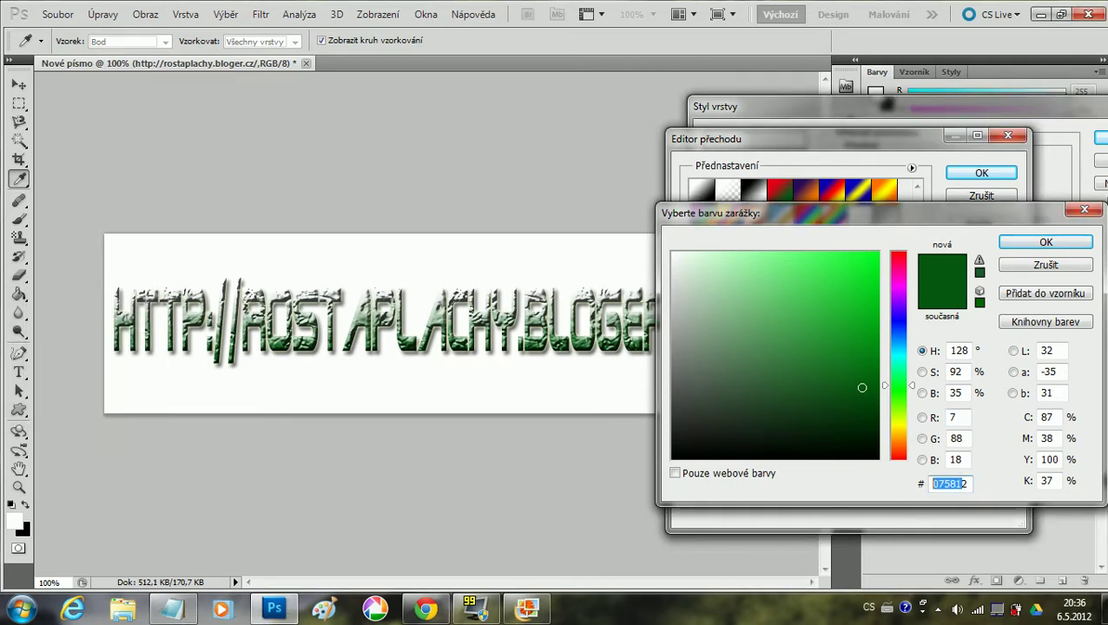
pyautogui.doubleClick(964, 484)
pyautogui.hotkey('ctrl', 'v')
pyautogui.press('Return')
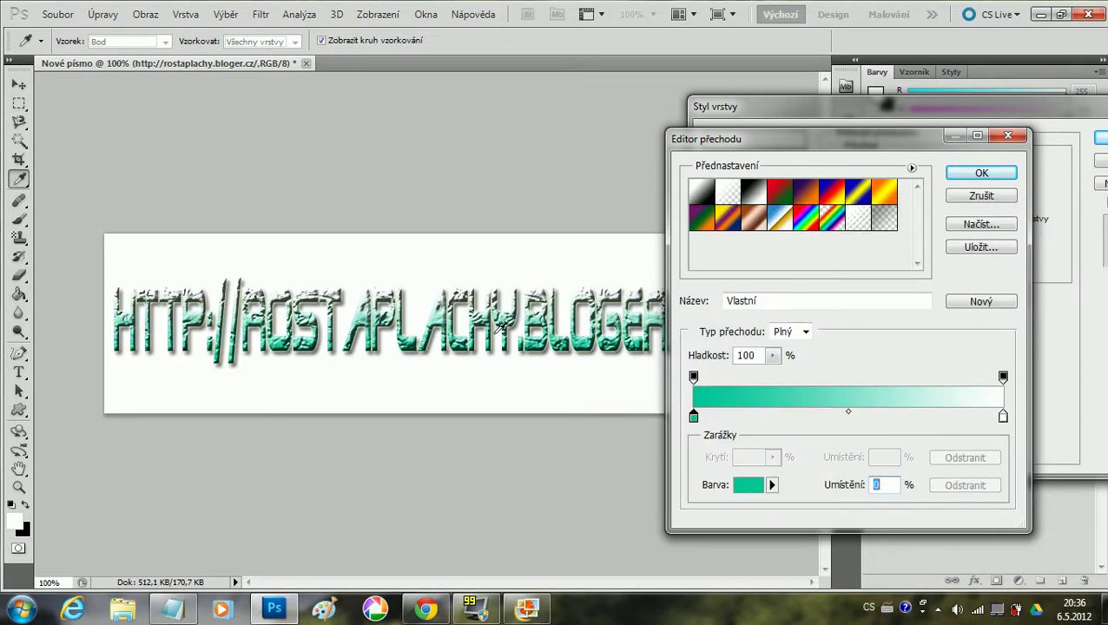
# Set the right colour stop to black and accept the teal-to-black gradient
pyautogui.click(1003, 418)
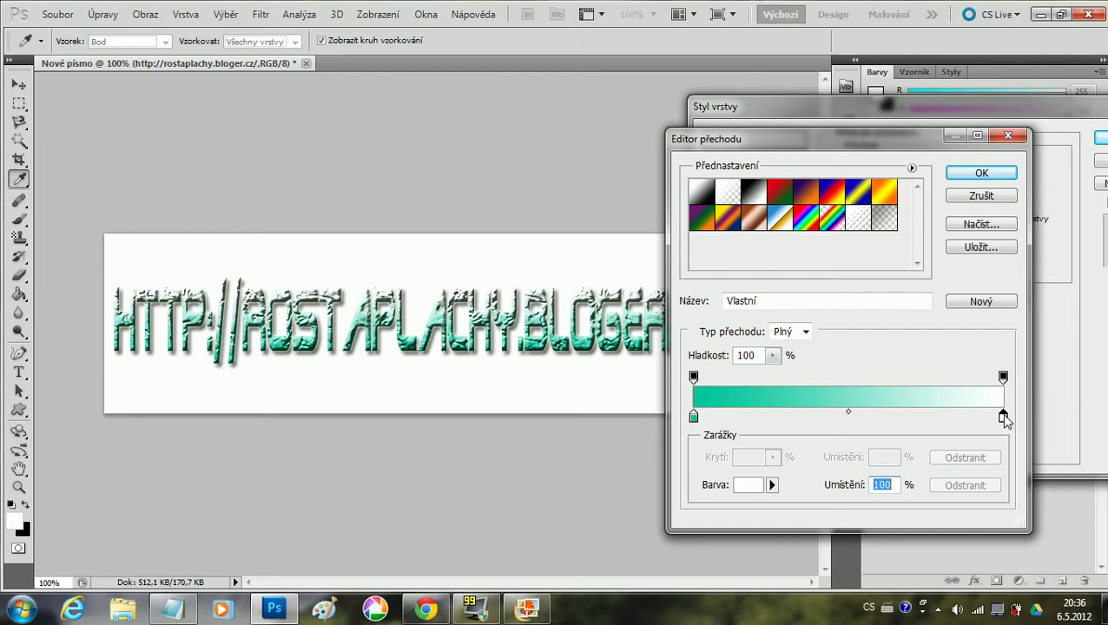
pyautogui.doubleClick(1003, 417)
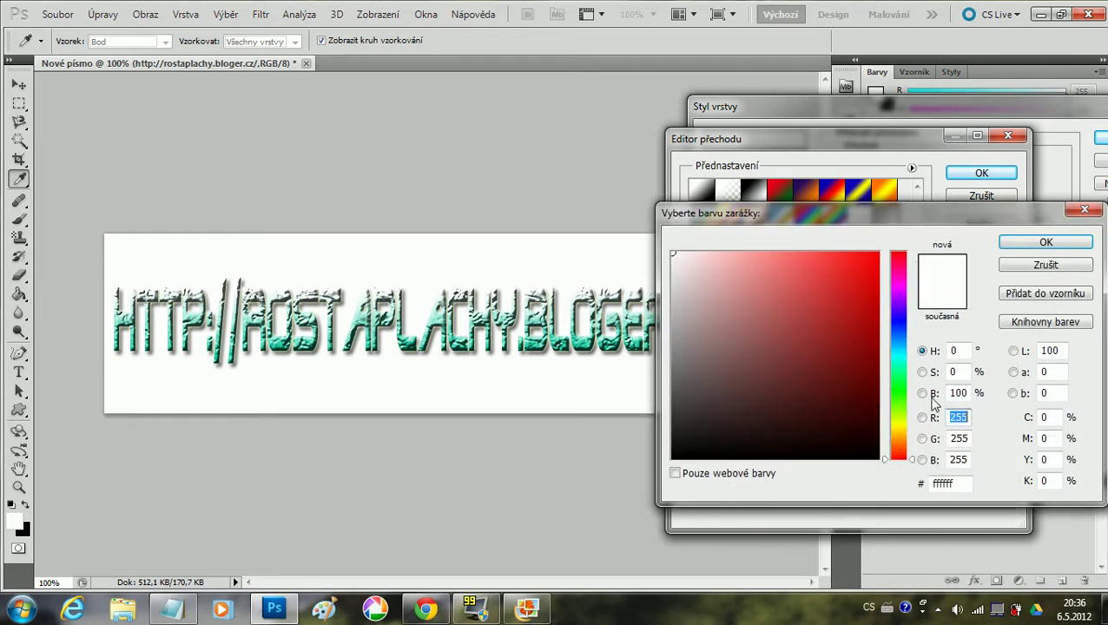
pyautogui.click(712, 459)
pyautogui.click(1016, 247)
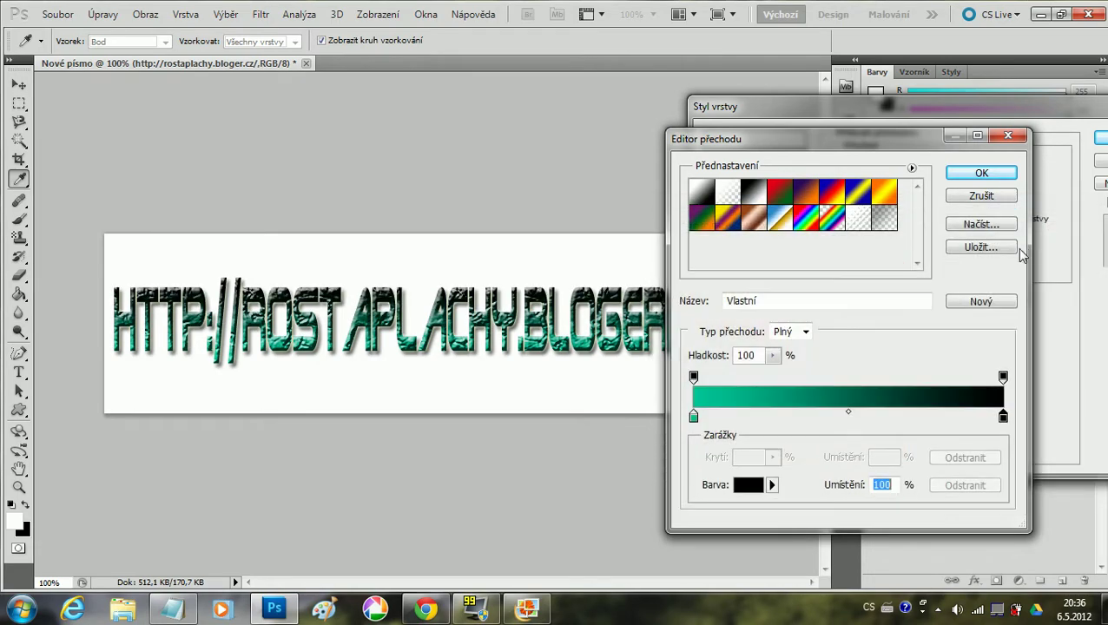
pyautogui.click(981, 173)
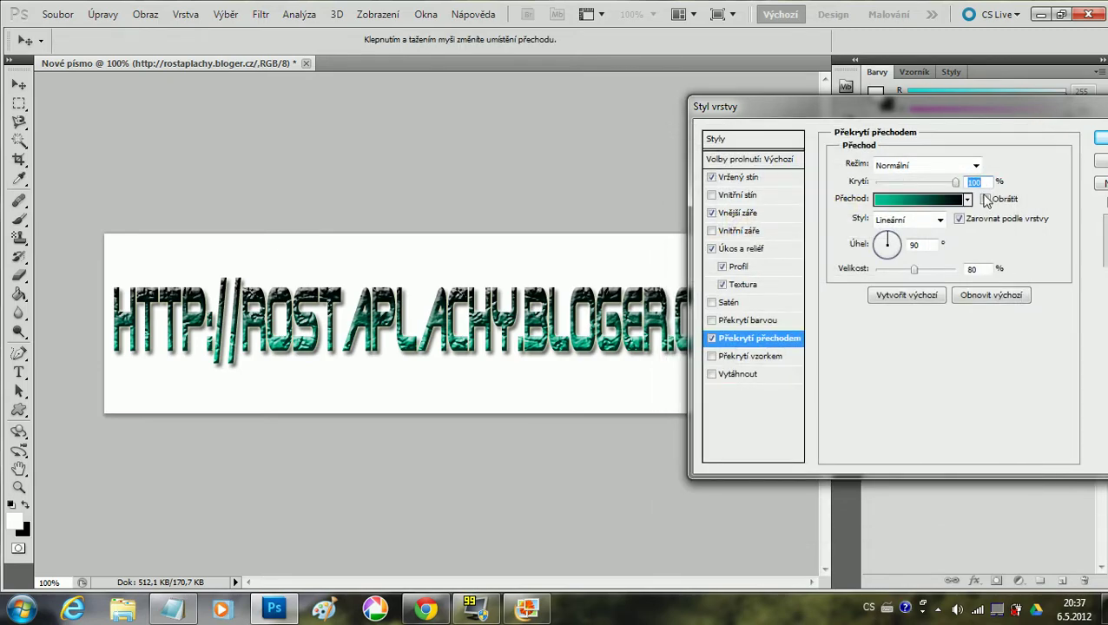
# Reverse the gradient overlay, adjust its scale, and apply the layer style to the URL text
pyautogui.click(986, 199)
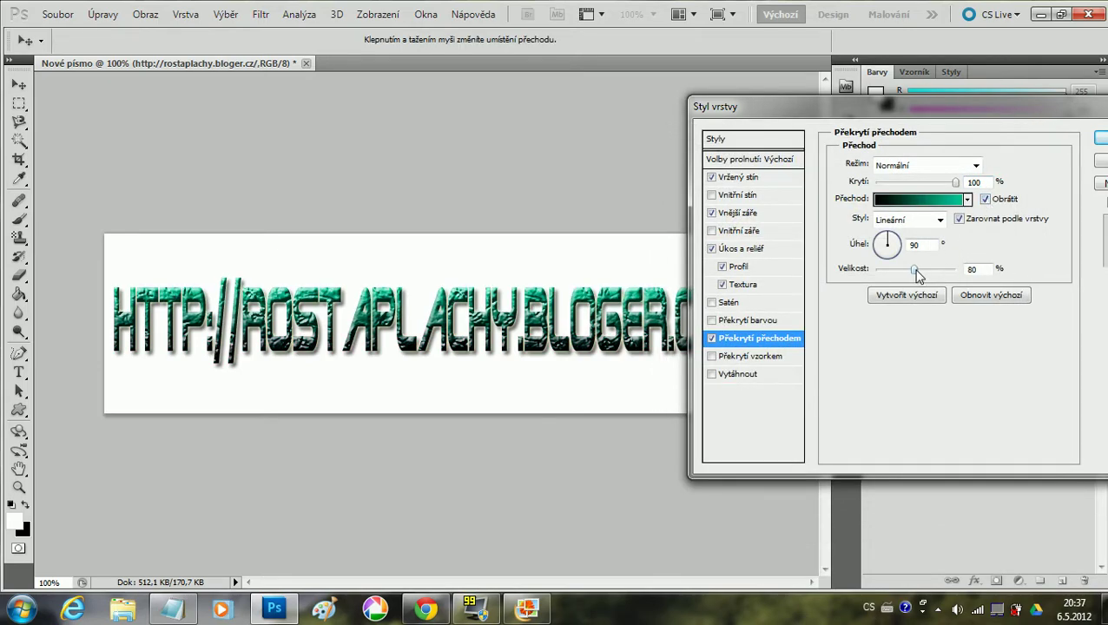
pyautogui.moveTo(918, 275); pyautogui.dragTo(888, 274)
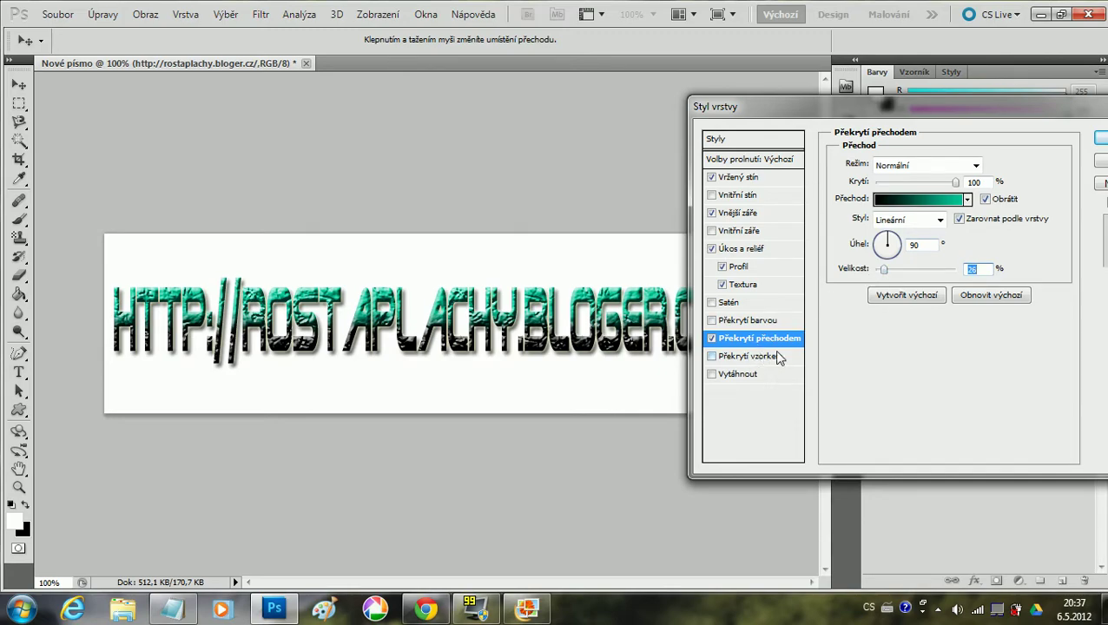
pyautogui.moveTo(899, 111); pyautogui.dragTo(830, 123)
pyautogui.click(1061, 153)
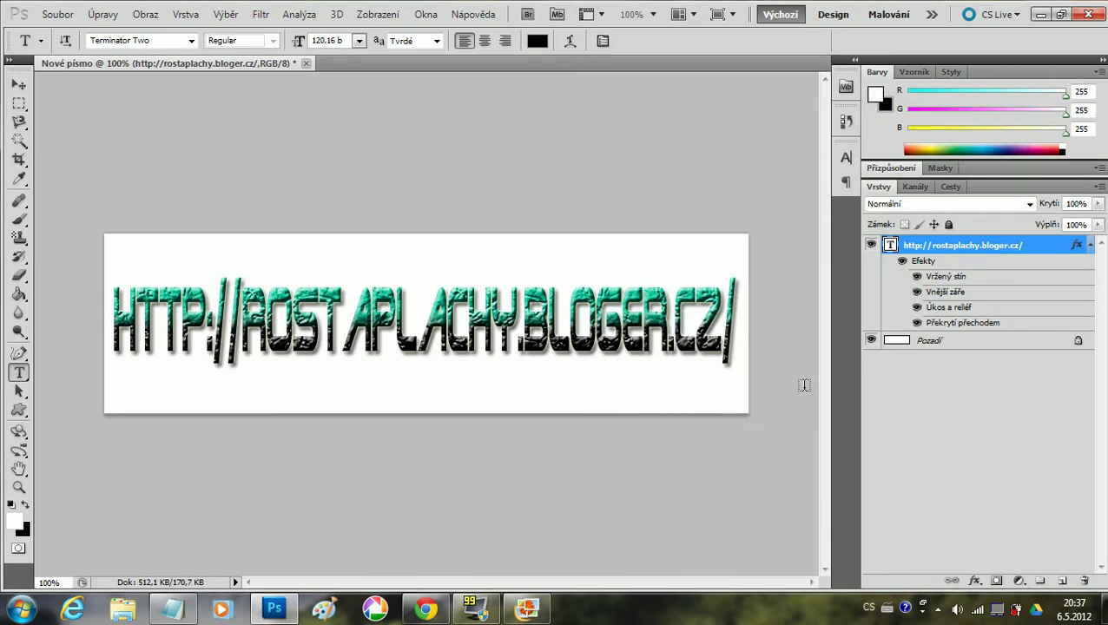
# Convert the locked Background layer into an editable layer named Vrstva 0
pyautogui.click(925, 341)
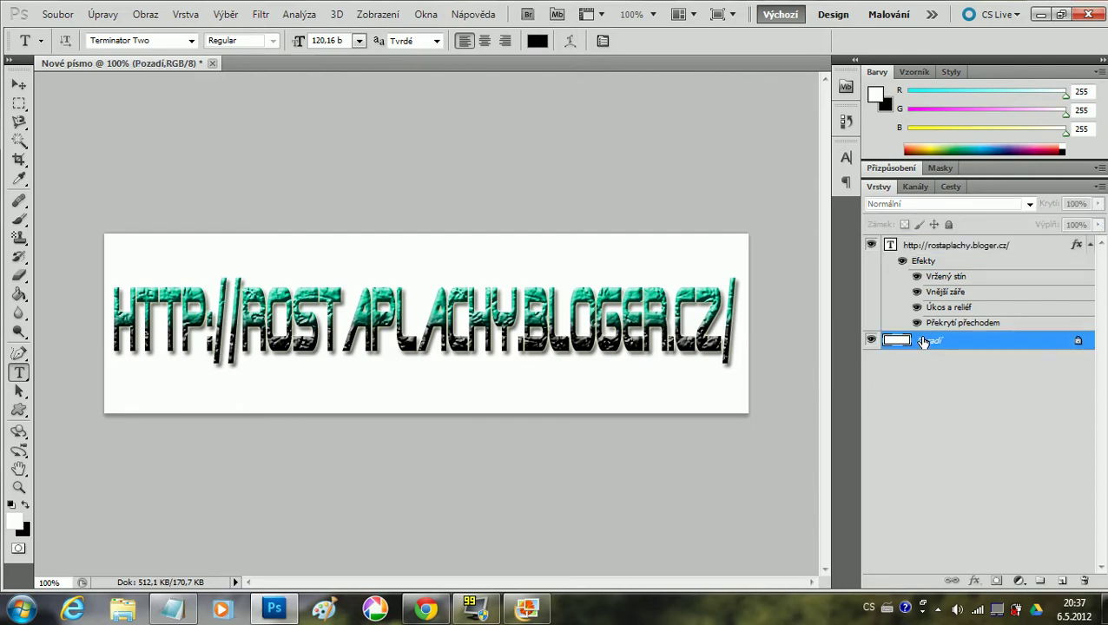
pyautogui.doubleClick(926, 341)
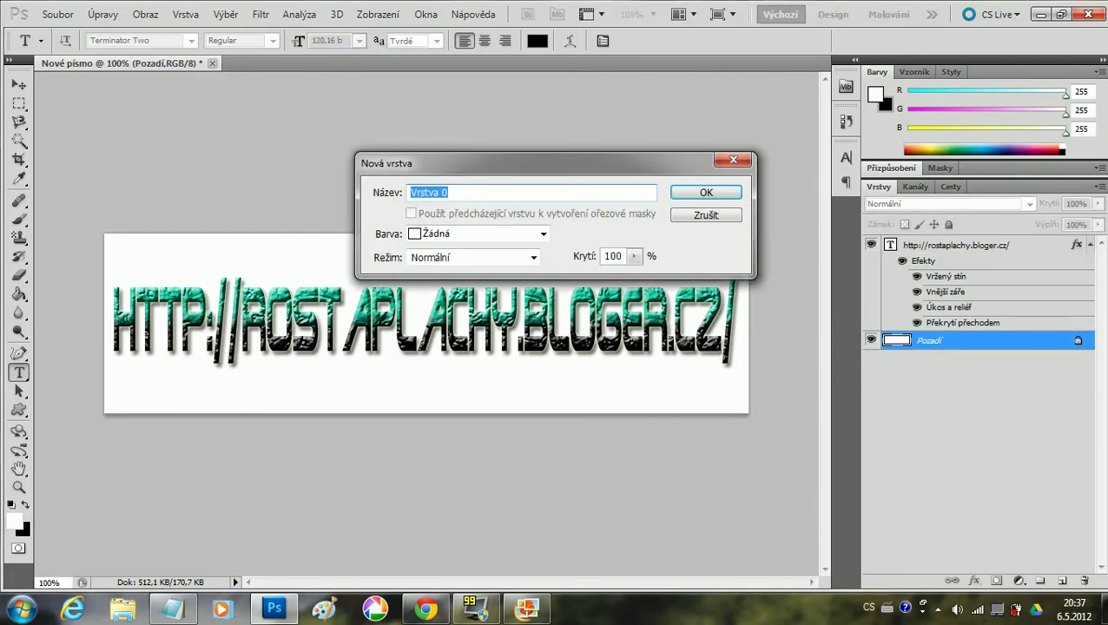
pyautogui.click(707, 193)
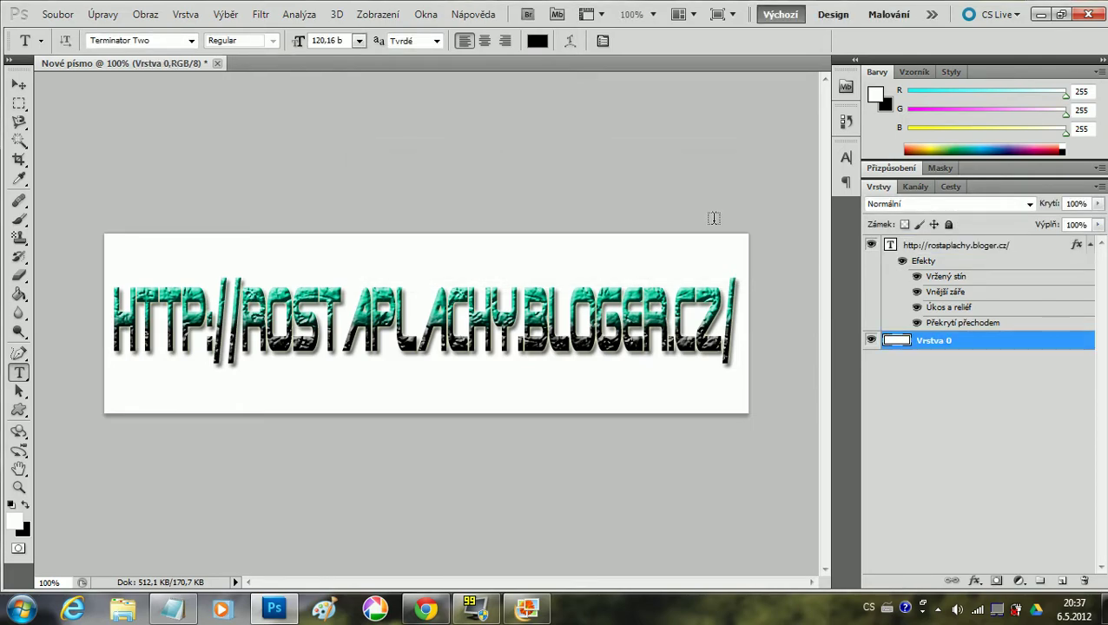
# Add a Drop Shadow to Vrstva 0 through its Blending Options
pyautogui.rightClick(915, 346)
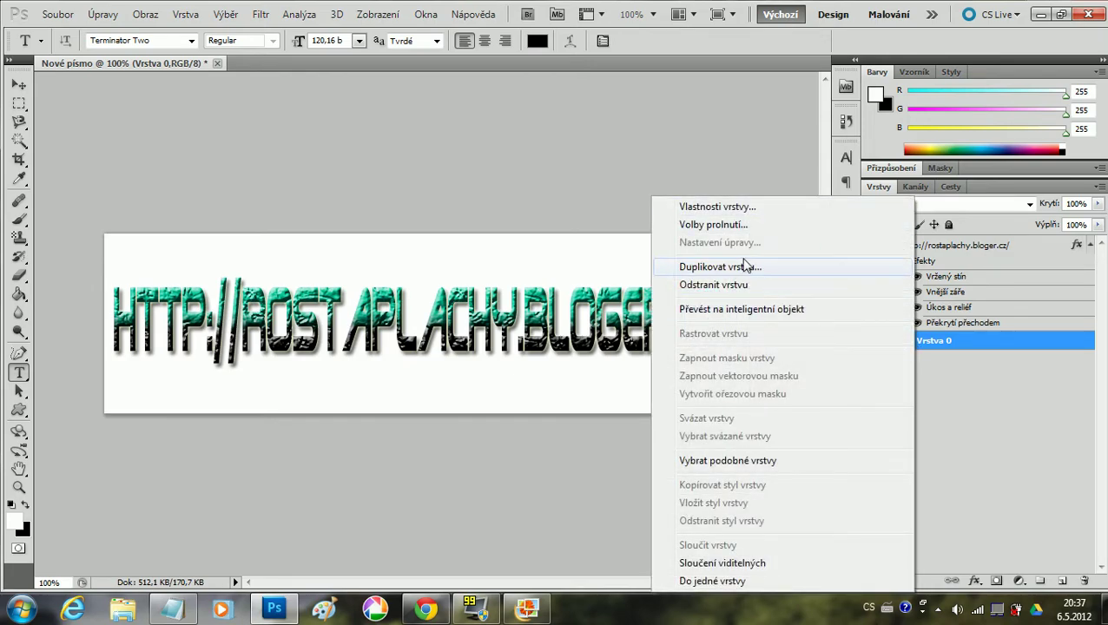
pyautogui.click(718, 225)
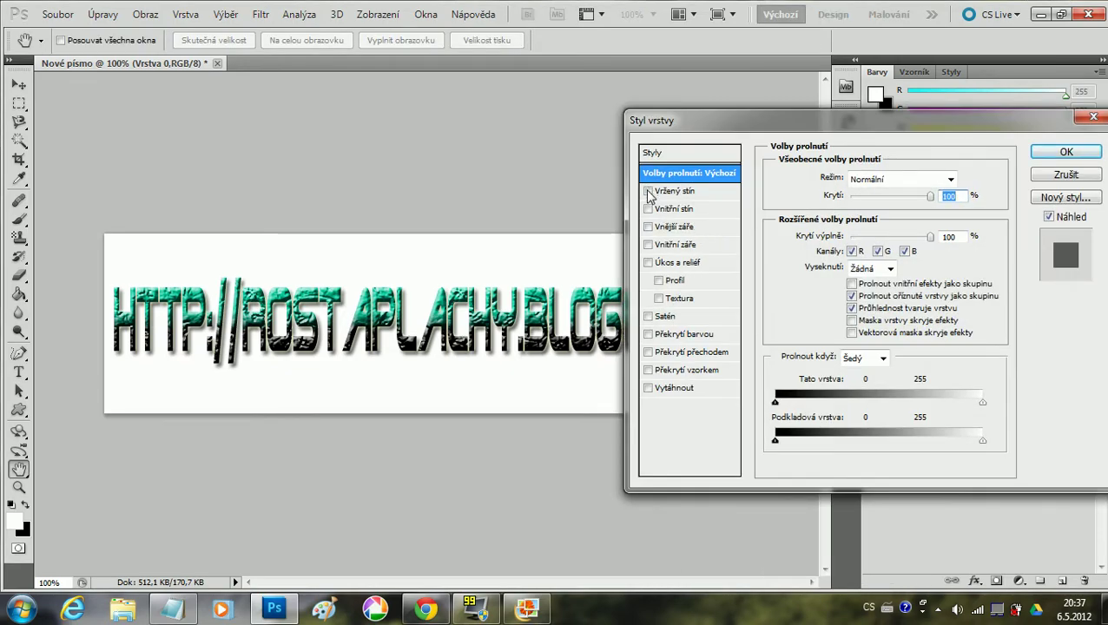
pyautogui.click(648, 192)
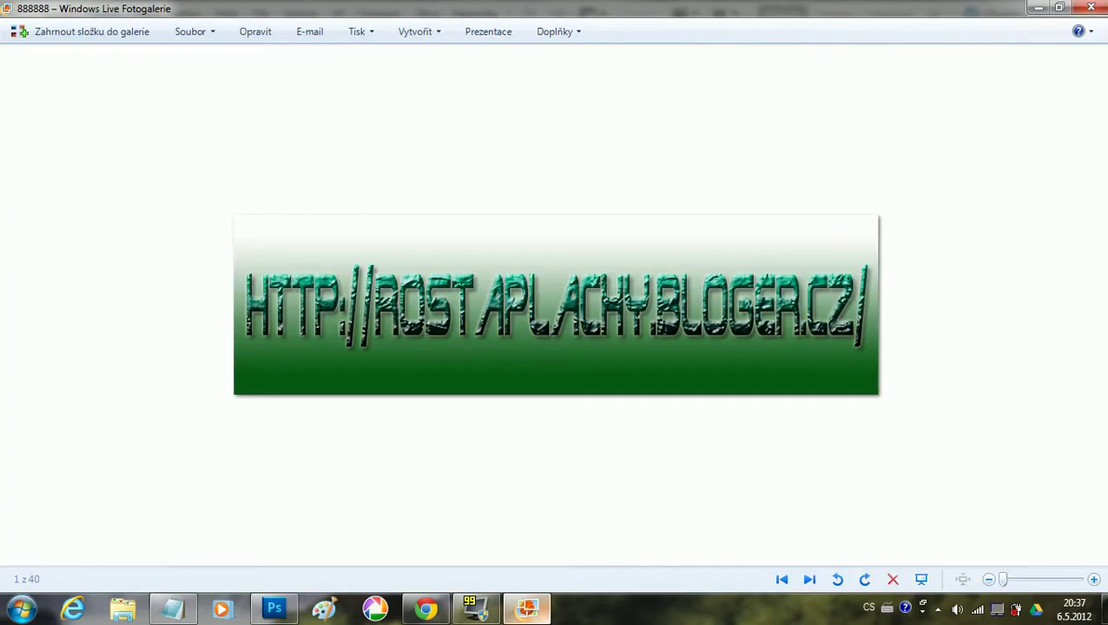
# Enable Bevel and Emboss with Contour and a Gradient Overlay on Vrstva 0's layer style
pyautogui.click(1036, 8)
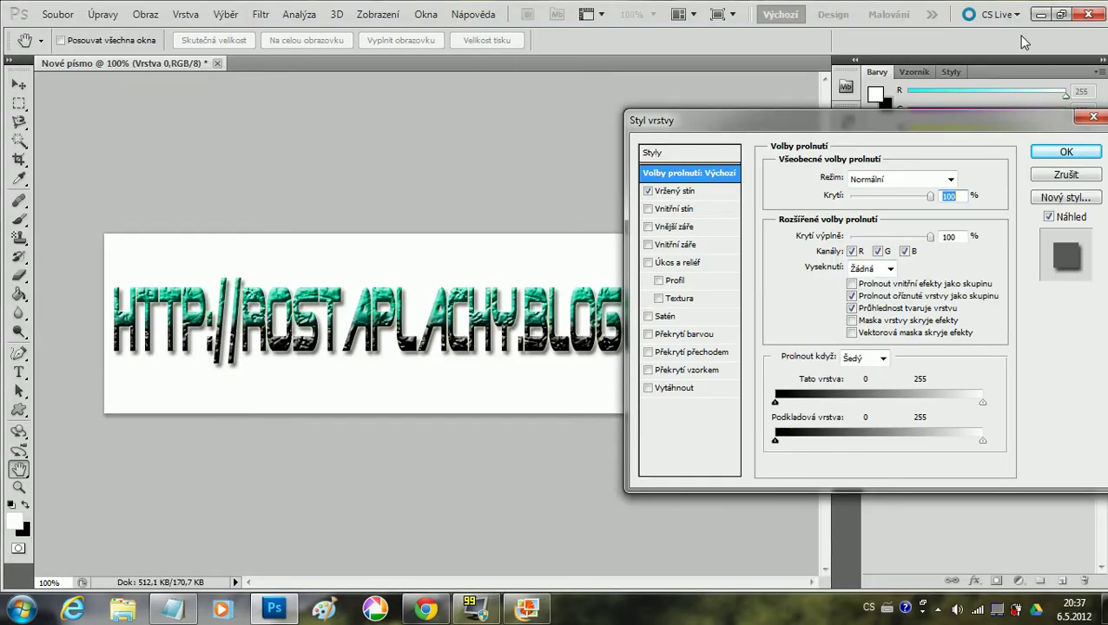
pyautogui.click(647, 264)
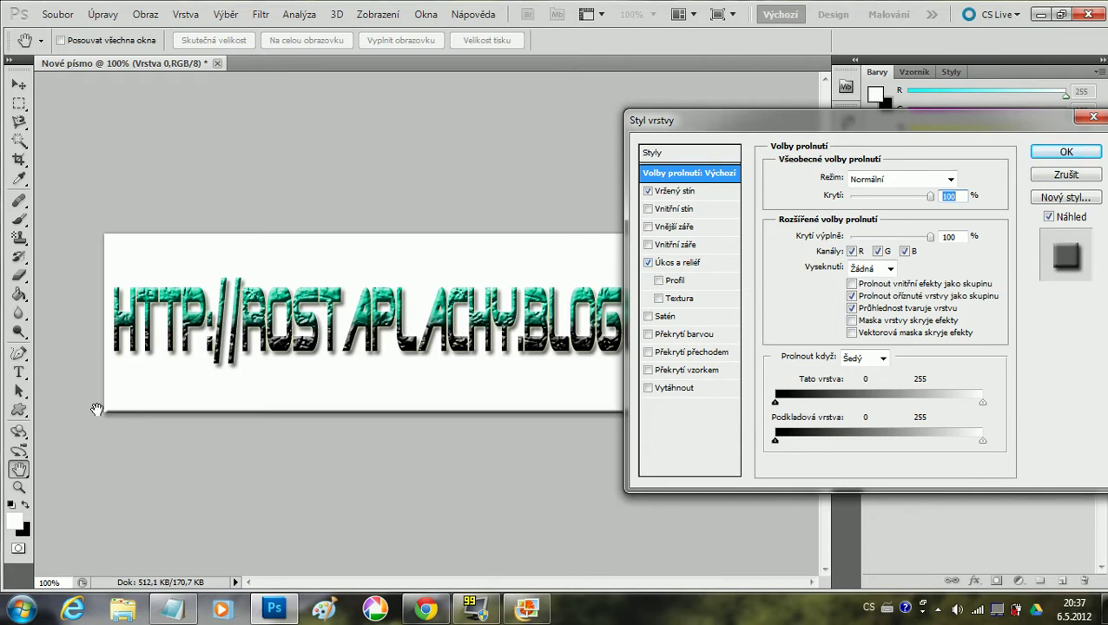
pyautogui.click(659, 280)
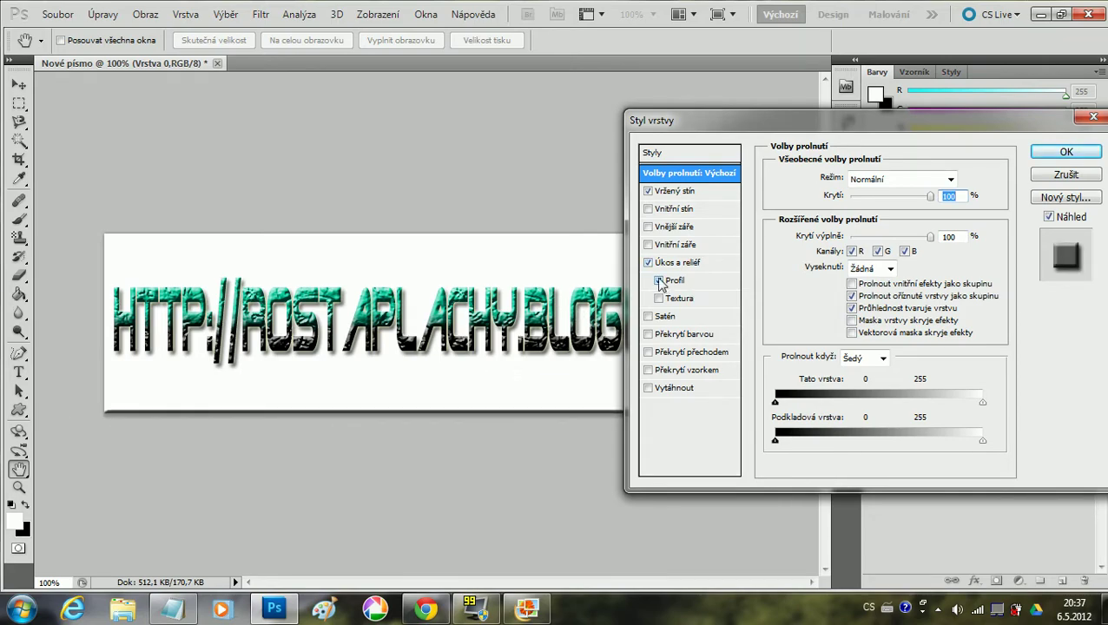
pyautogui.click(648, 352)
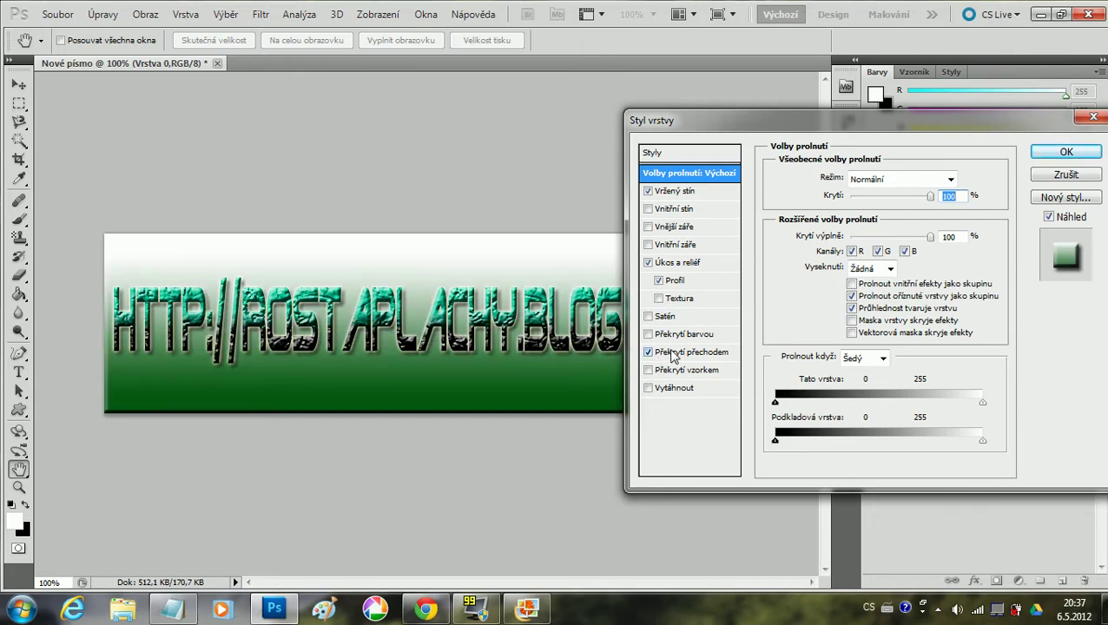
pyautogui.click(669, 356)
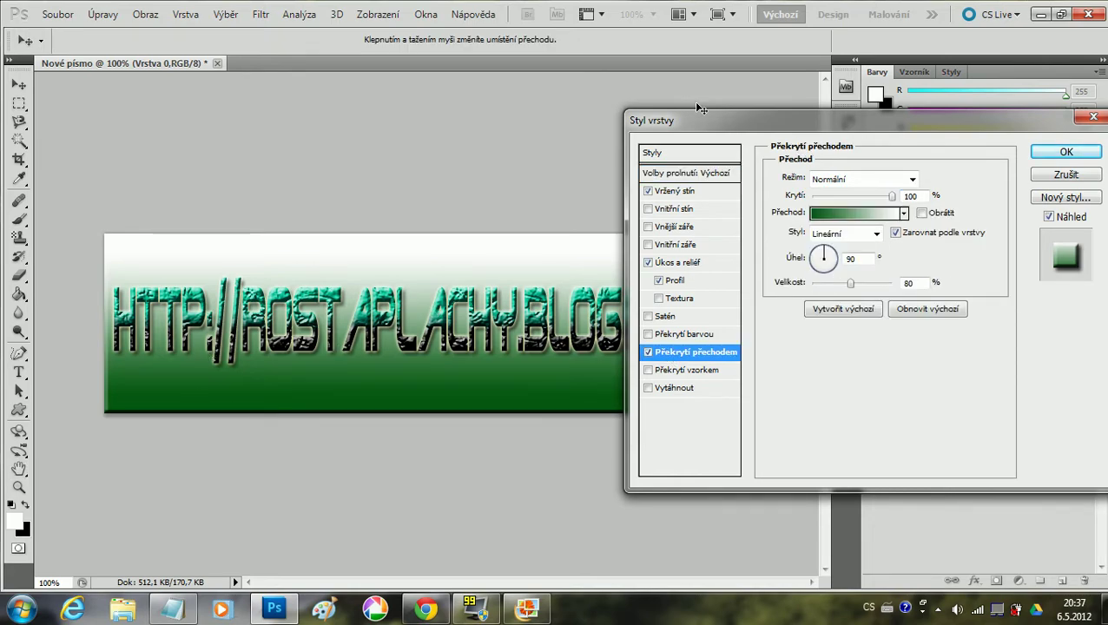
pyautogui.moveTo(726, 121); pyautogui.dragTo(840, 129)
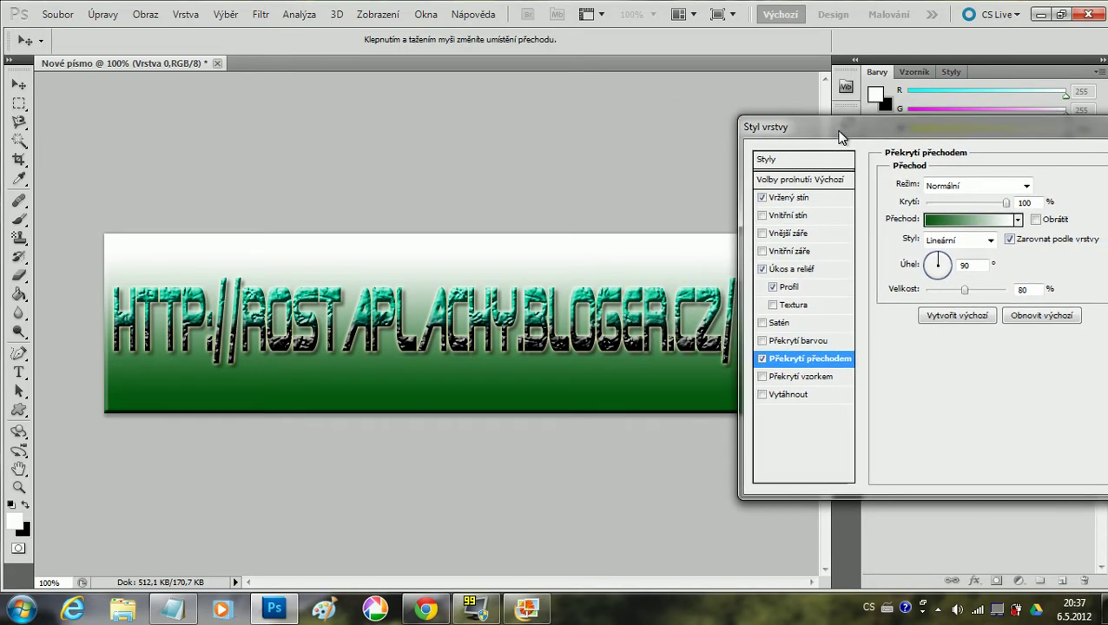
pyautogui.click(932, 214)
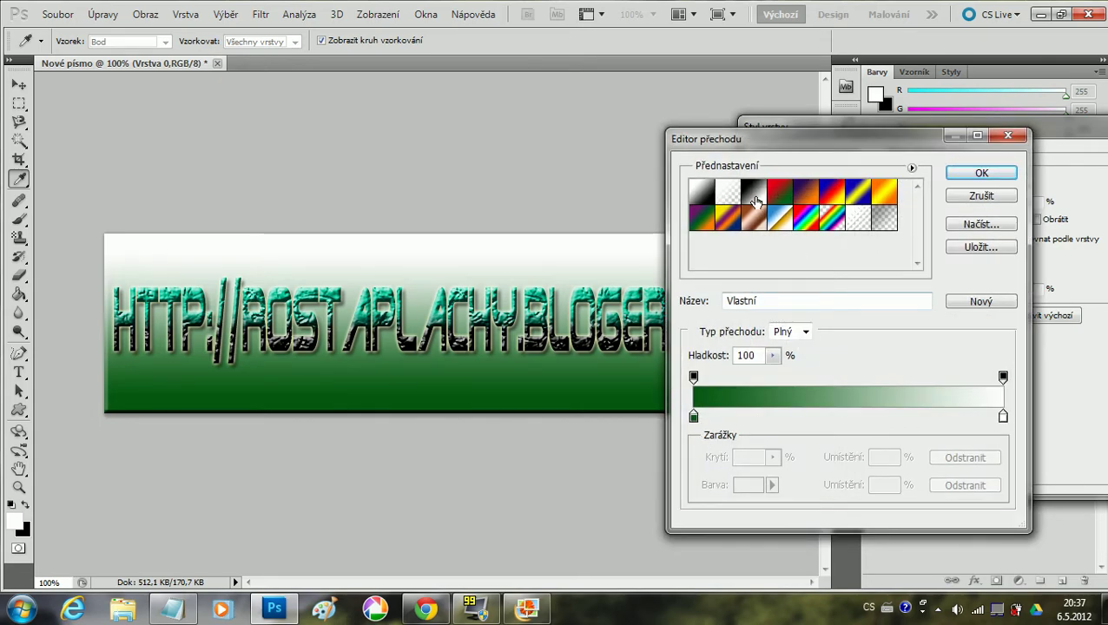
pyautogui.click(788, 196)
pyautogui.click(850, 199)
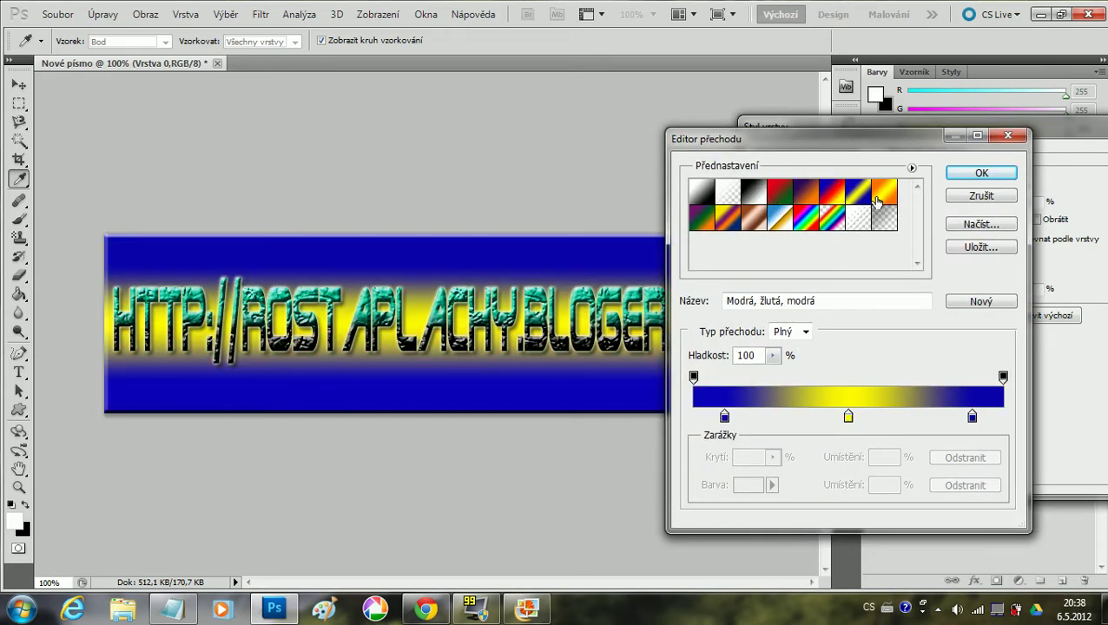
pyautogui.click(879, 198)
pyautogui.click(781, 224)
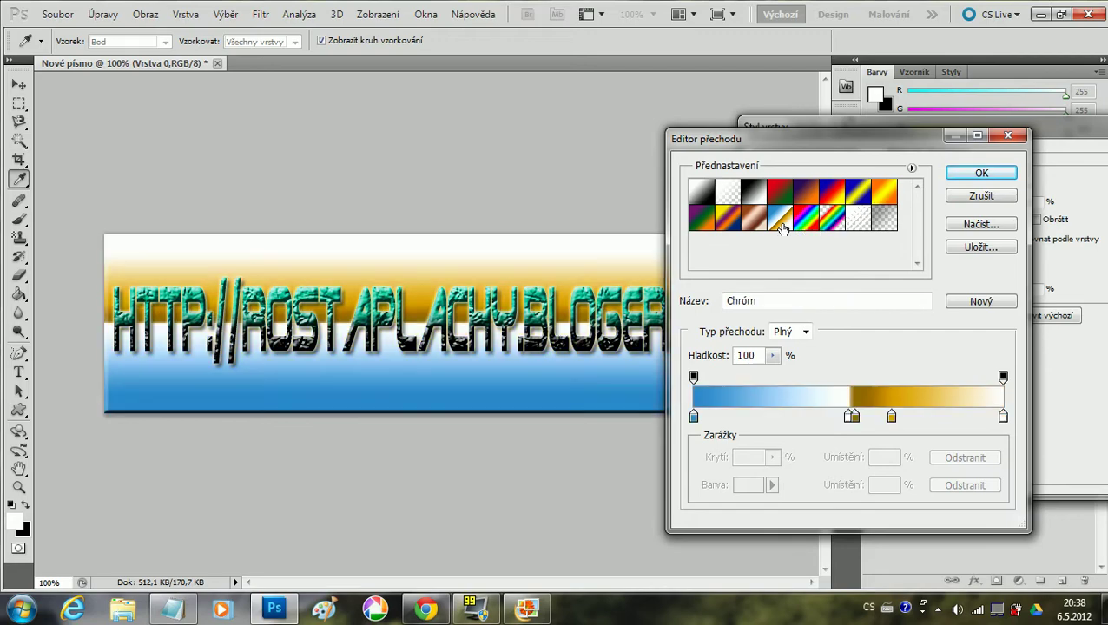
pyautogui.click(728, 219)
pyautogui.click(883, 197)
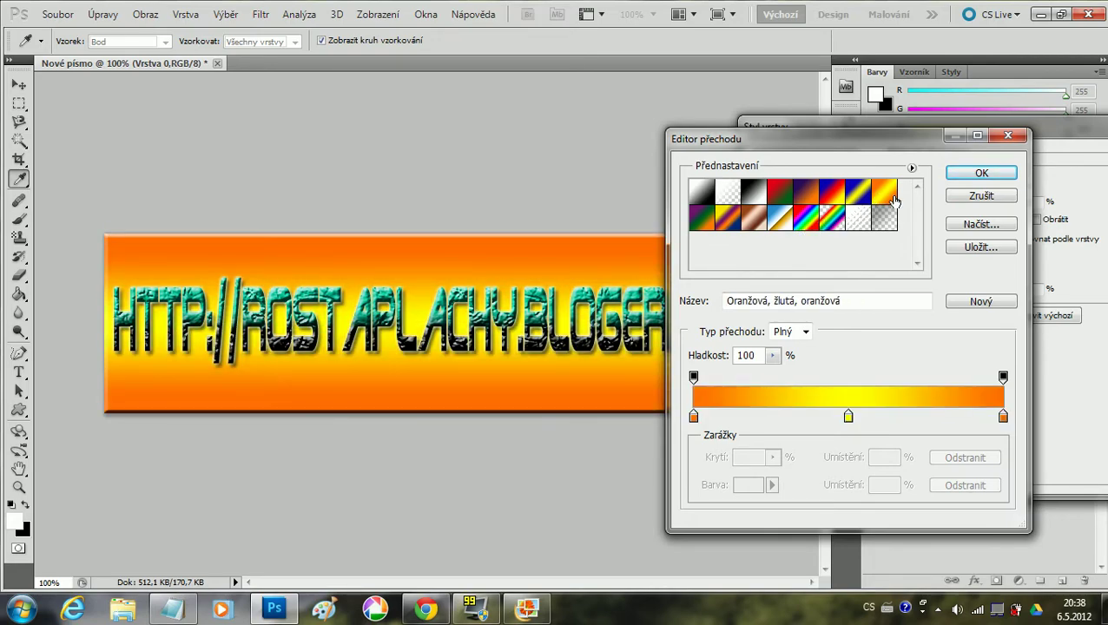
pyautogui.click(980, 196)
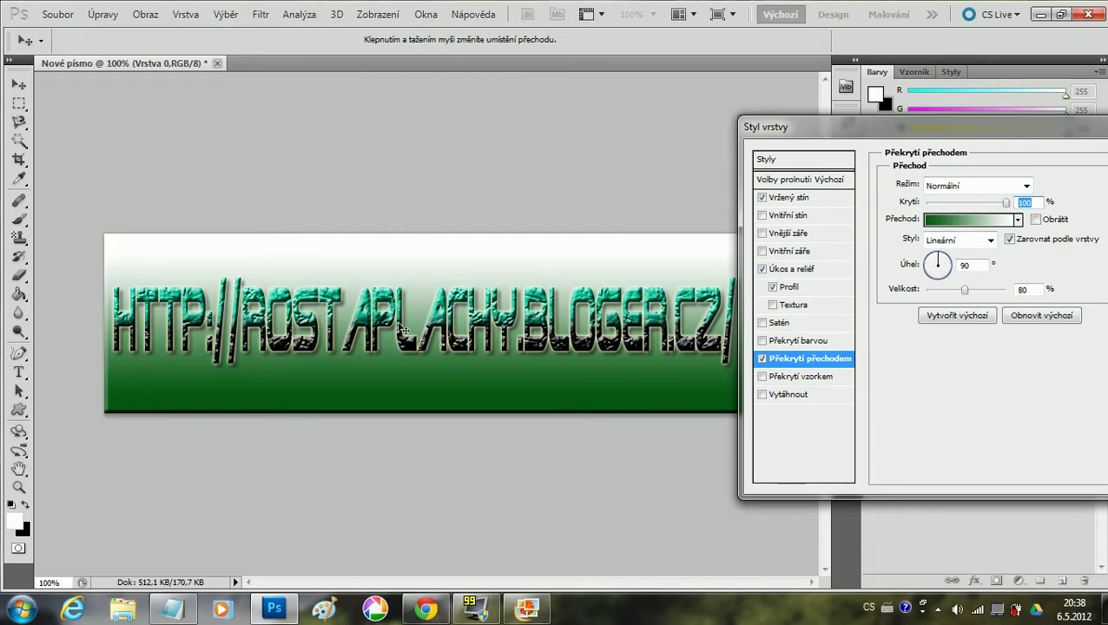
# Keep the gradient overlay angle at 90° and lower its scale to about 53%
pyautogui.click(942, 266)
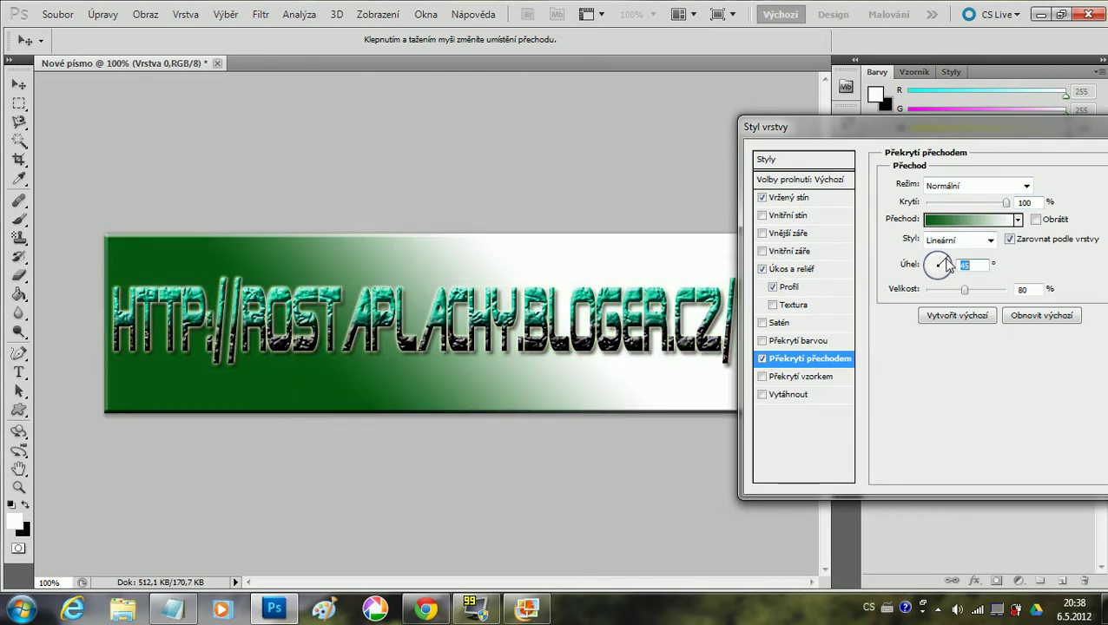
pyautogui.moveTo(947, 270)
pyautogui.mouseDown()
pyautogui.moveTo(930, 289)
pyautogui.moveTo(934, 262)
pyautogui.mouseUp()
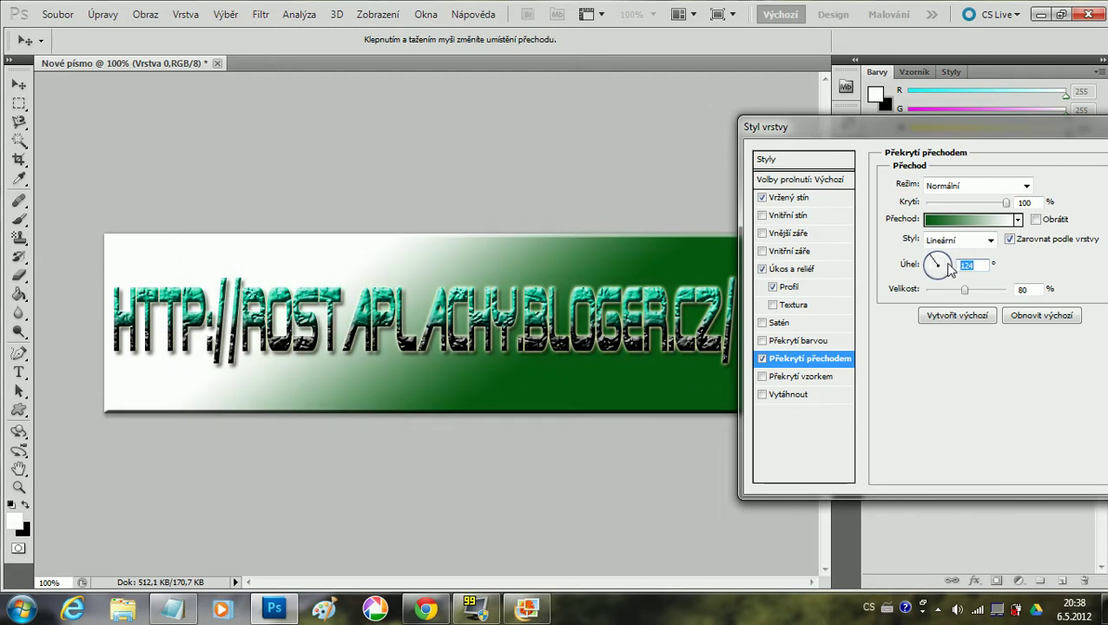
pyautogui.write('90')
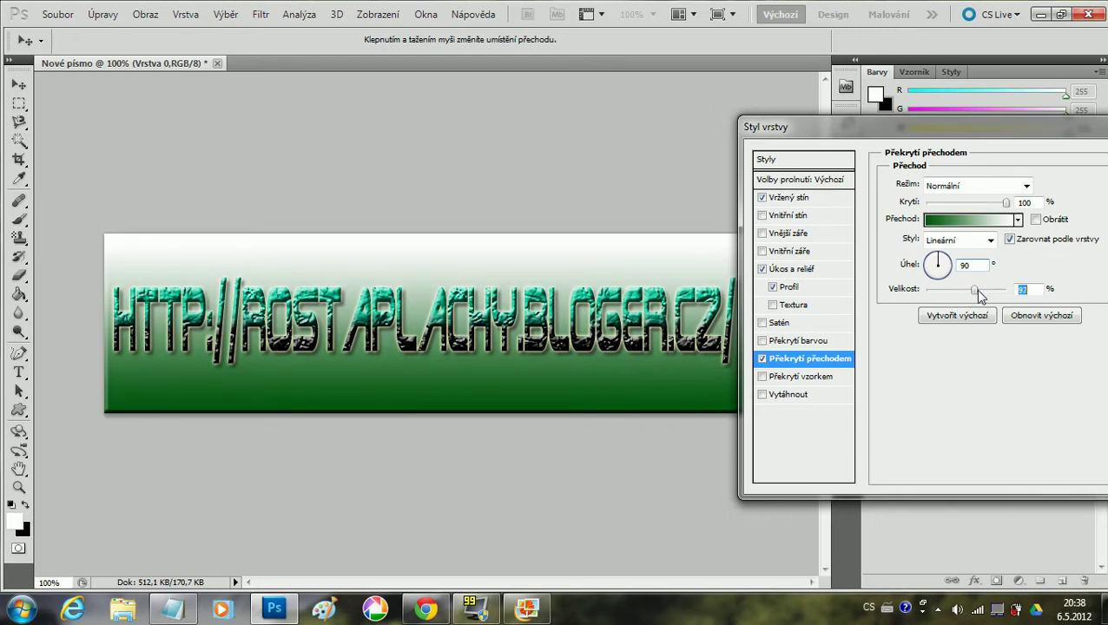
pyautogui.moveTo(977, 291); pyautogui.dragTo(1003, 291)
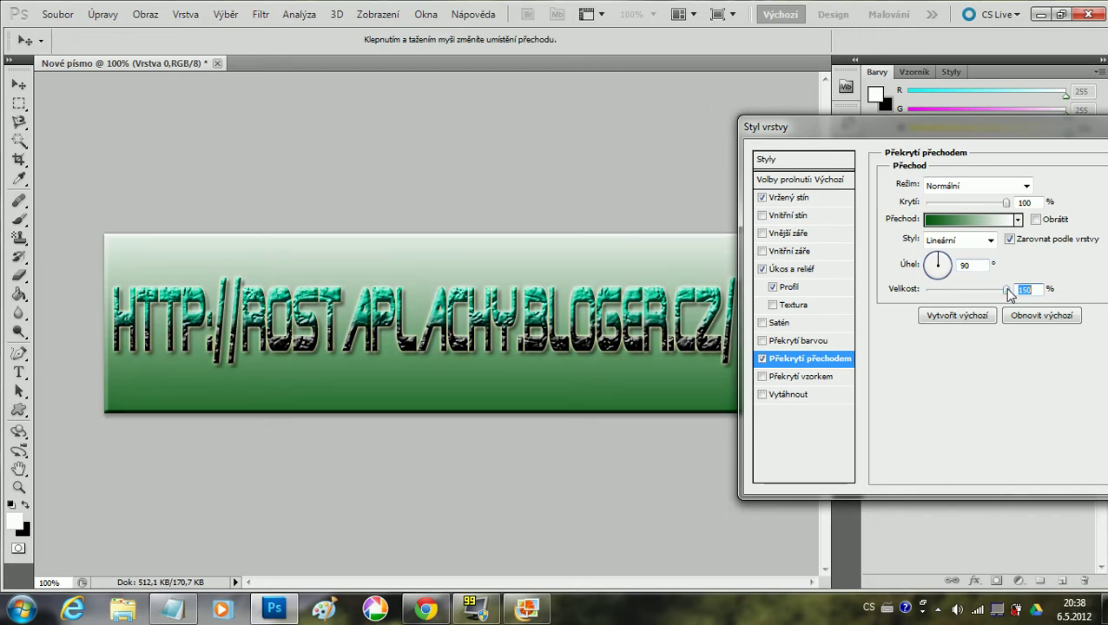
pyautogui.moveTo(1003, 290); pyautogui.dragTo(923, 292)
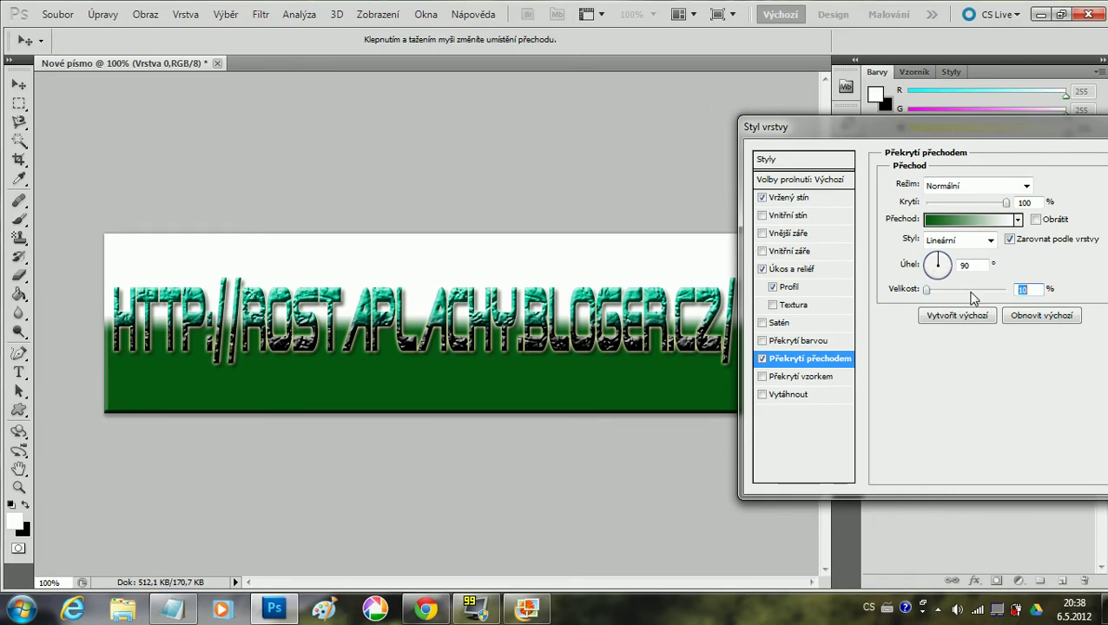
pyautogui.moveTo(925, 295); pyautogui.dragTo(952, 297)
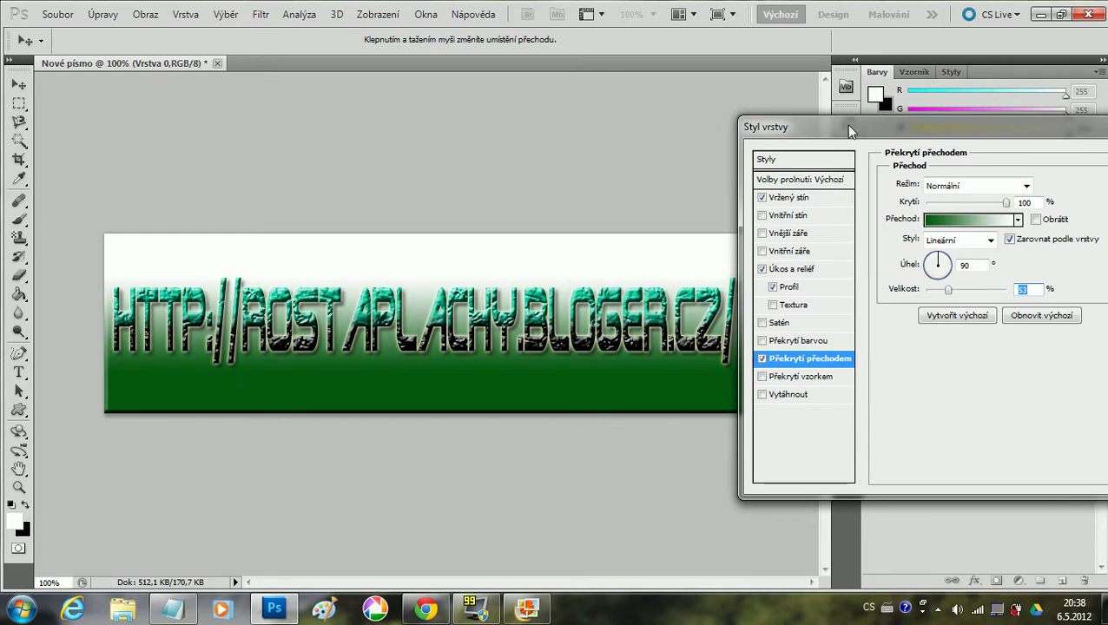
pyautogui.moveTo(849, 130); pyautogui.dragTo(688, 137)
# Apply the layer style and zoom in to inspect the textured lettering
pyautogui.click(1003, 167)
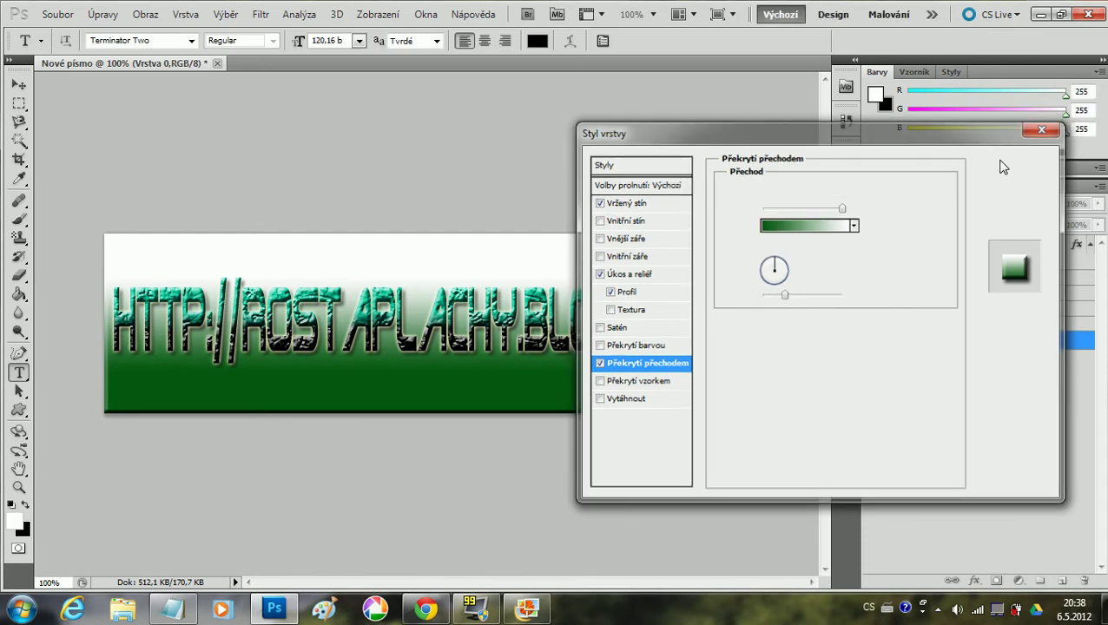
pyautogui.click(18, 487)
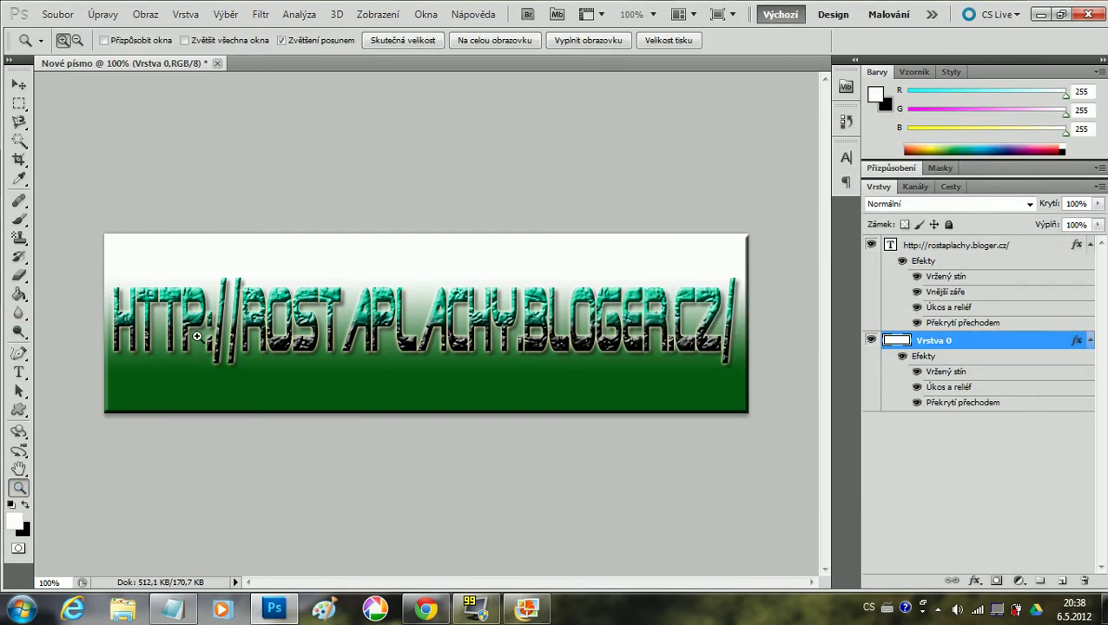
pyautogui.click(198, 336)
pyautogui.click(321, 310)
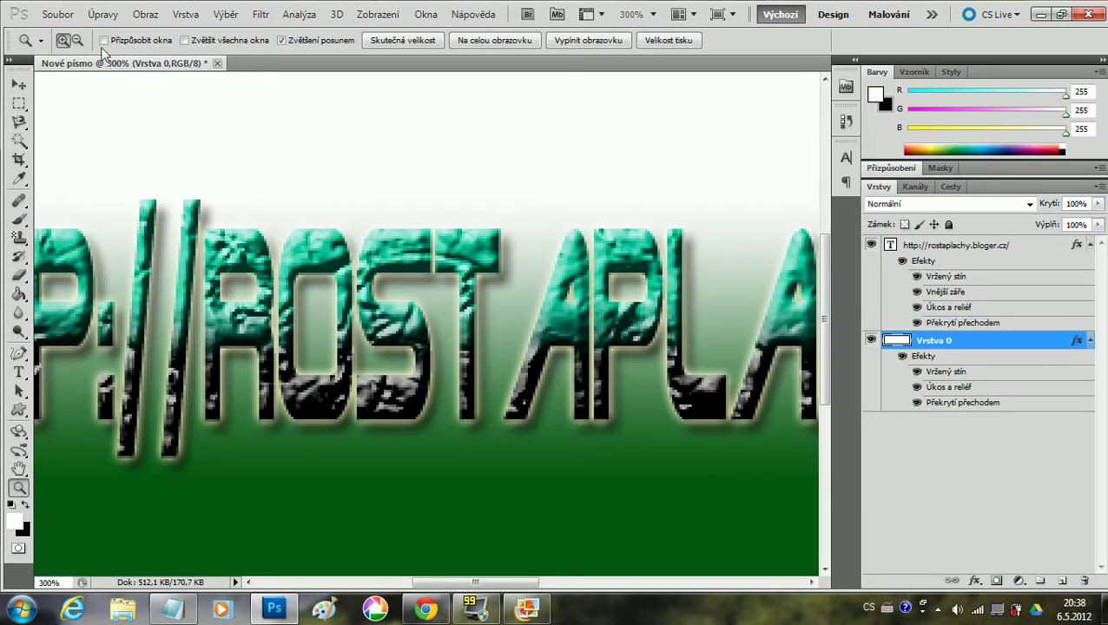
# Zoom the banner back out to 100%
pyautogui.click(77, 40)
pyautogui.click(183, 195)
pyautogui.click(202, 244)
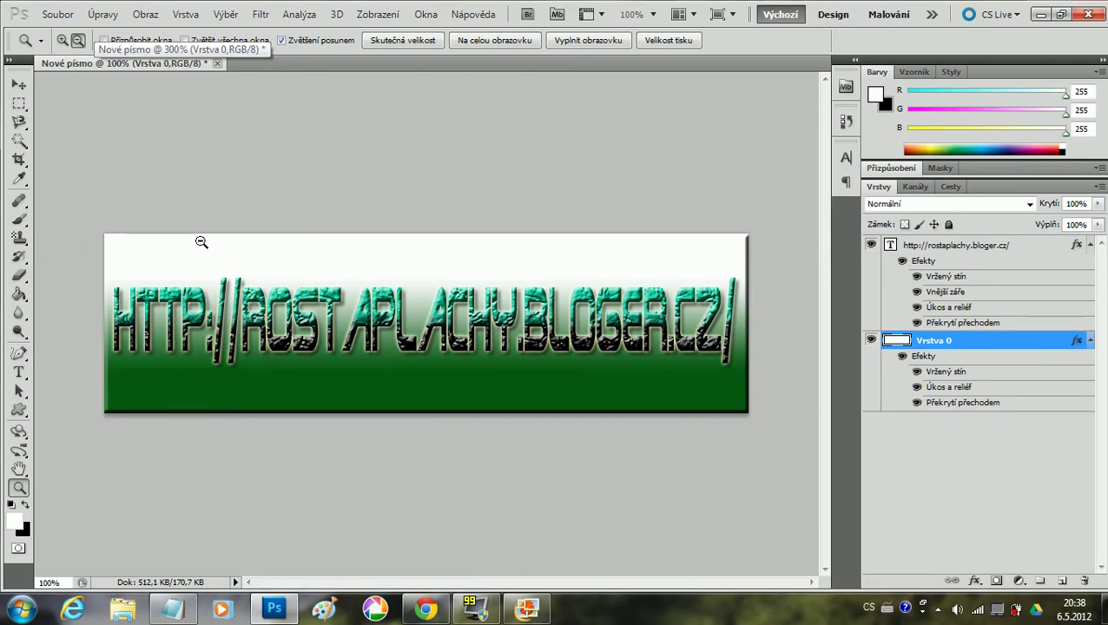
pyautogui.click(57, 14)
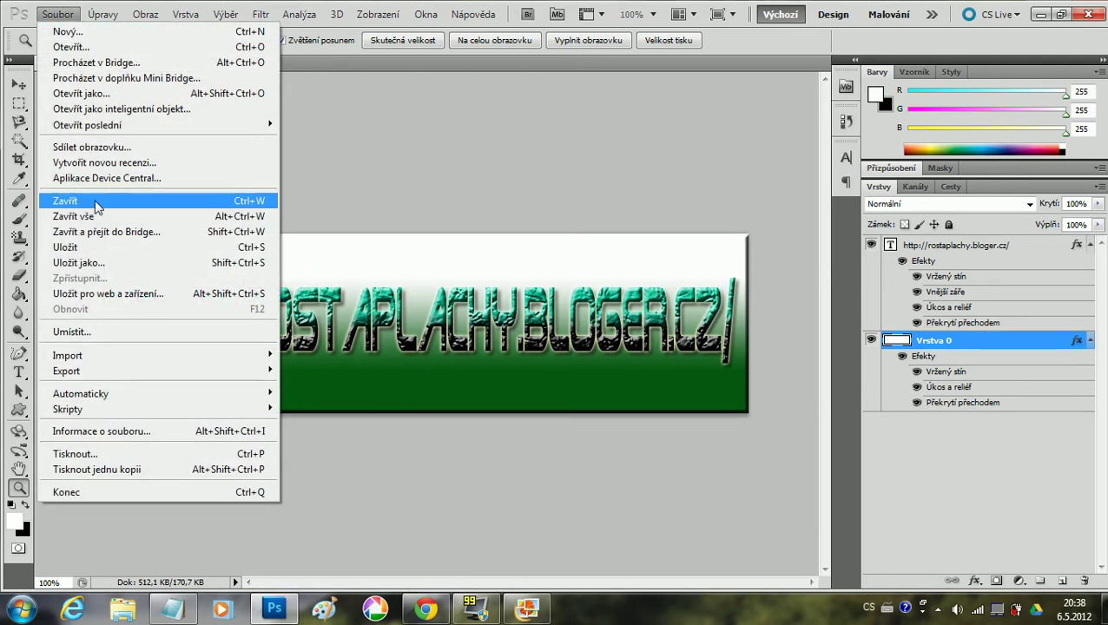
# Save the banner to the desktop as the JPEG Nové písmo.jpg at quality 12
pyautogui.click(81, 248)
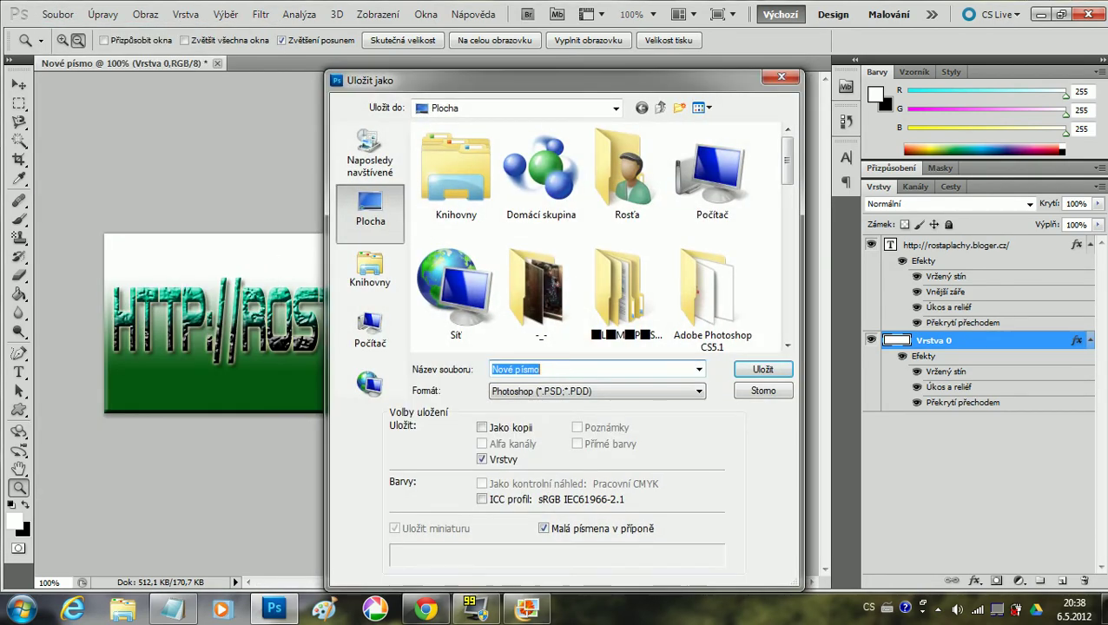
pyautogui.click(585, 393)
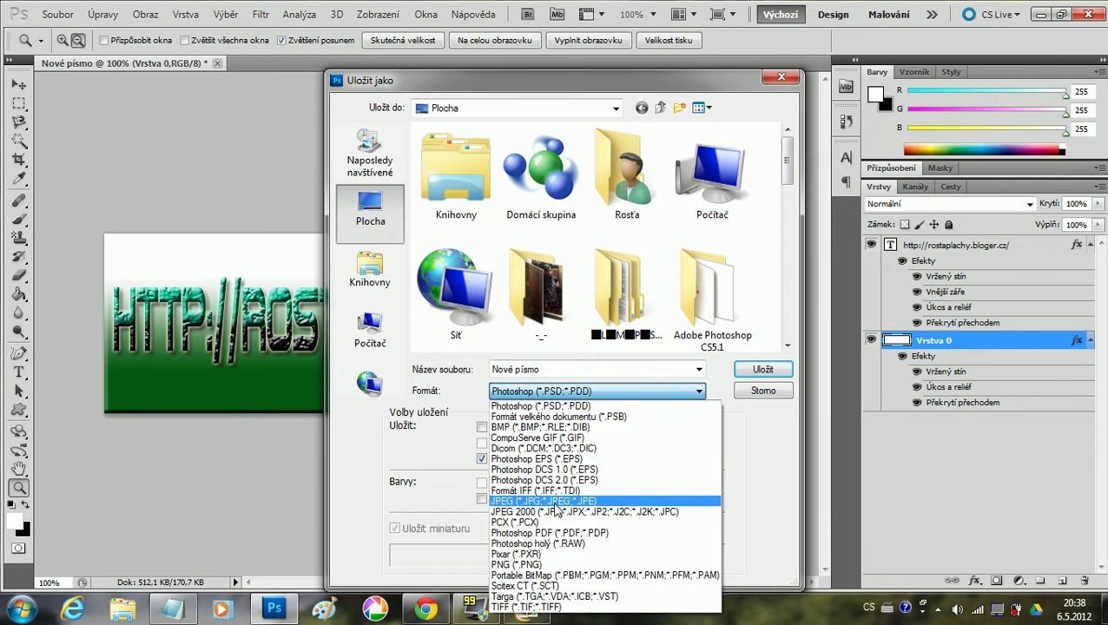
pyautogui.click(557, 506)
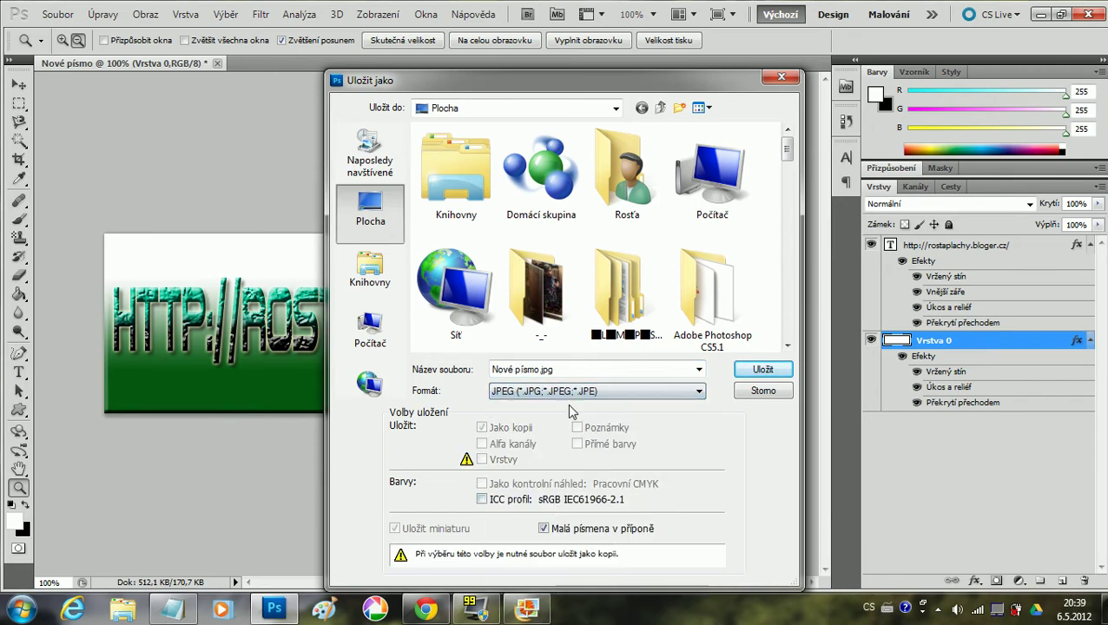
pyautogui.click(736, 370)
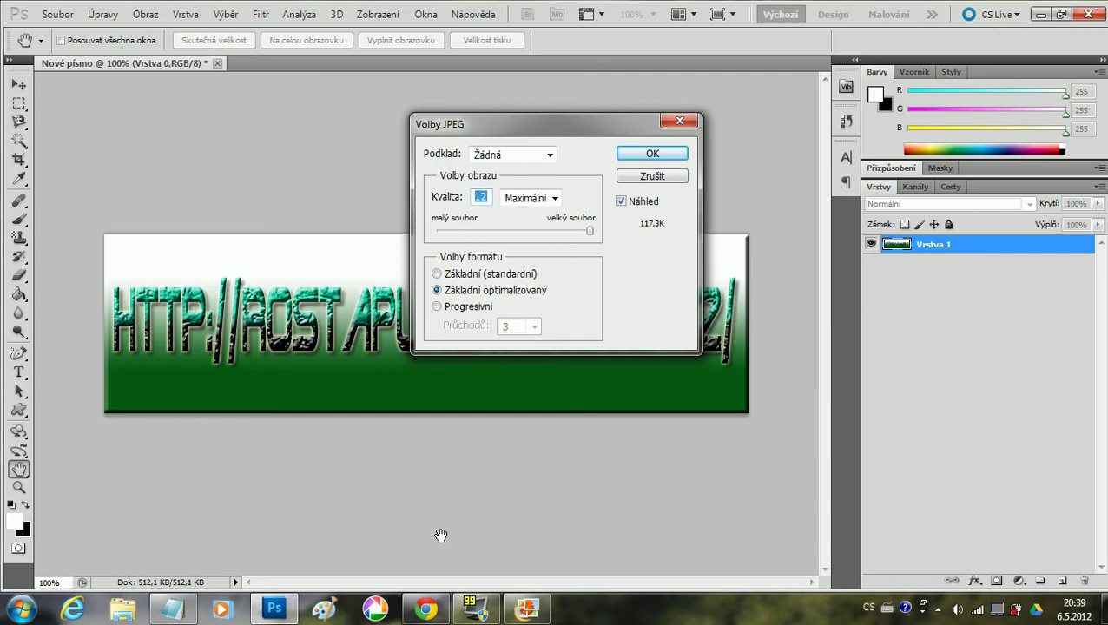
pyautogui.click(439, 614)
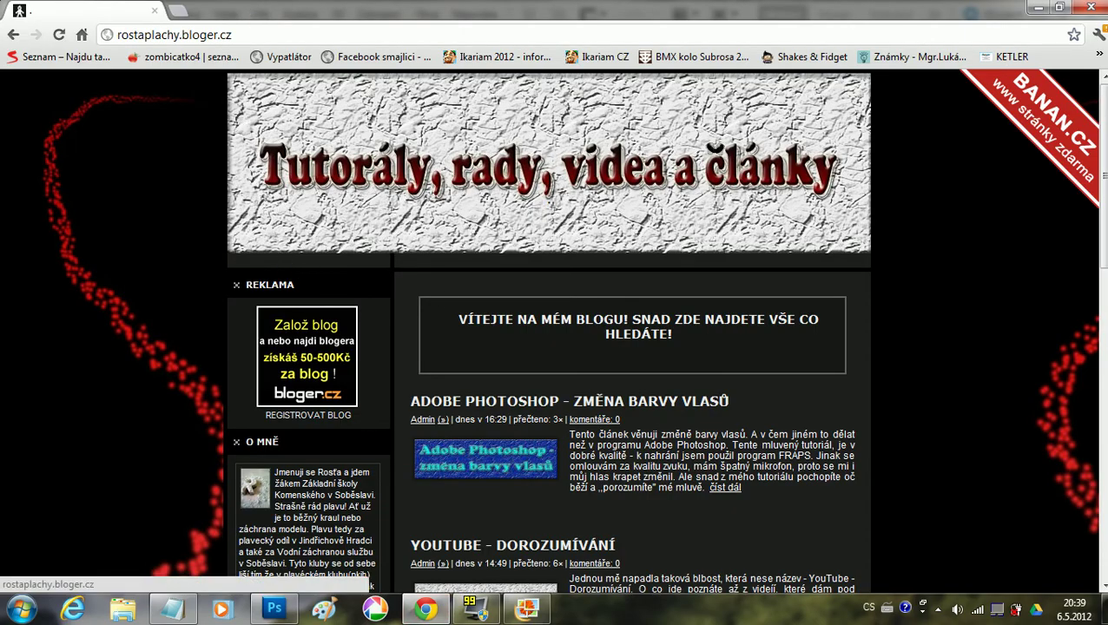
pyautogui.moveTo(231, 34); pyautogui.dragTo(155, 35)
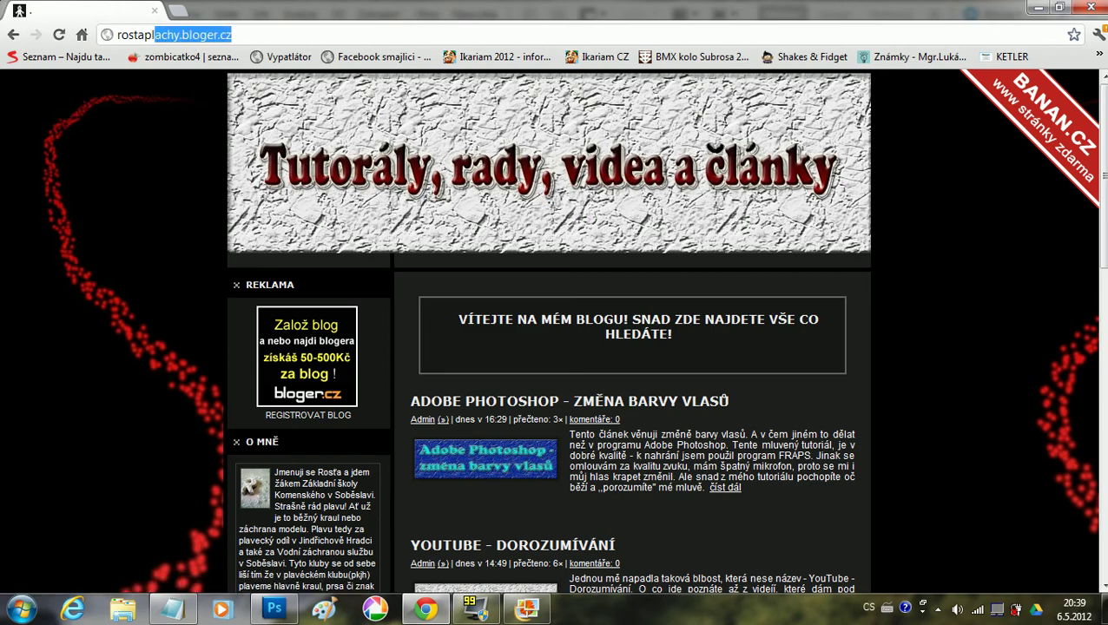
pyautogui.press('Right')
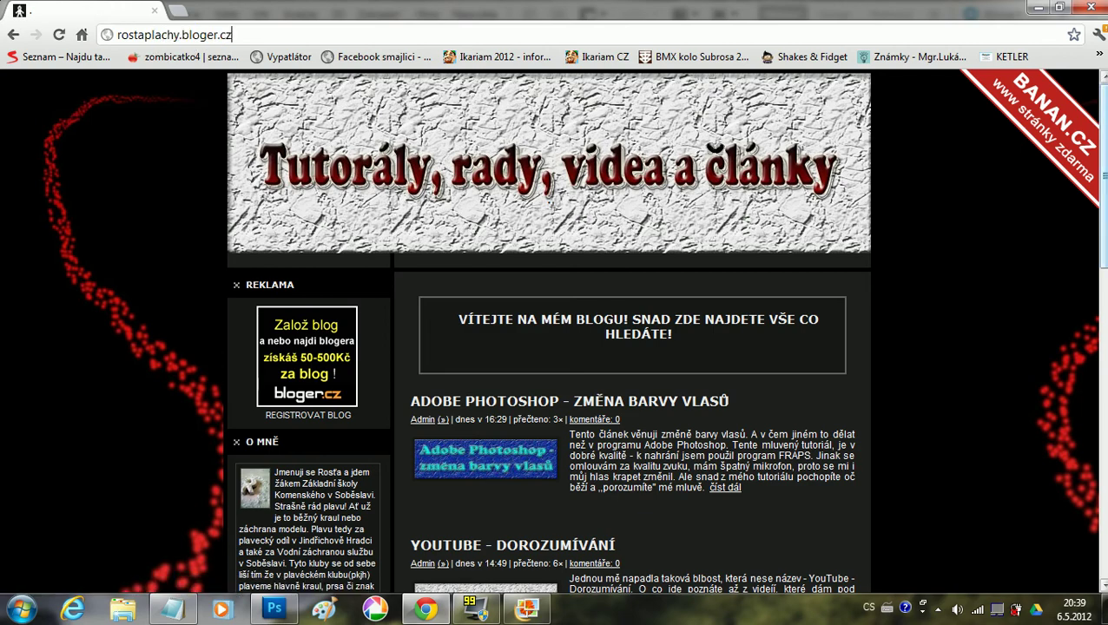
pyautogui.moveTo(1104, 178); pyautogui.dragTo(1104, 223)
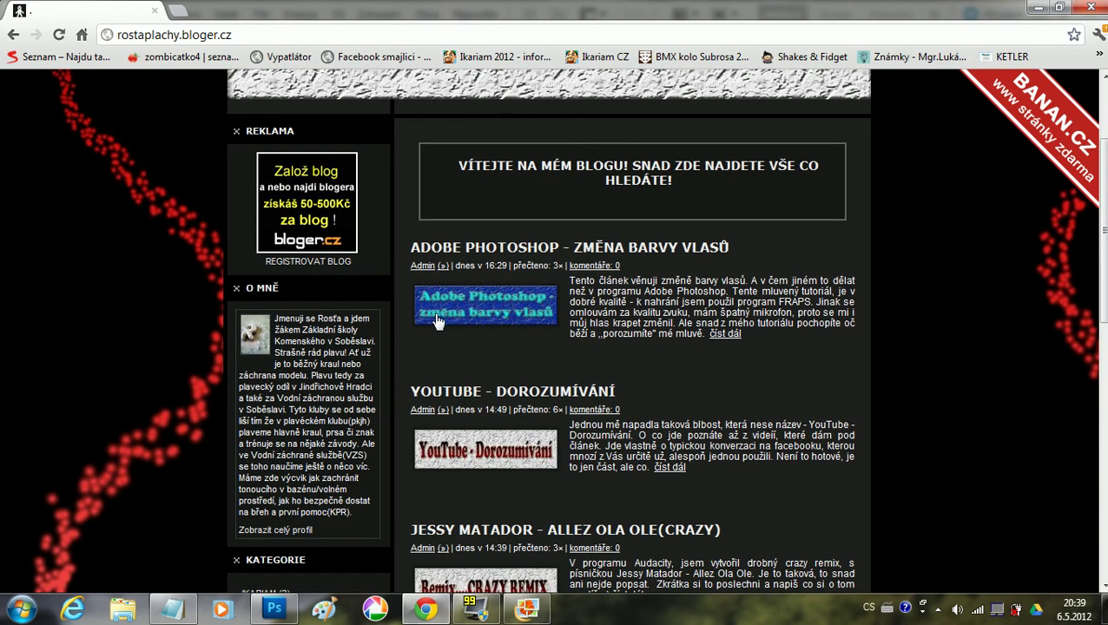
pyautogui.moveTo(1100, 228); pyautogui.dragTo(1102, 154)
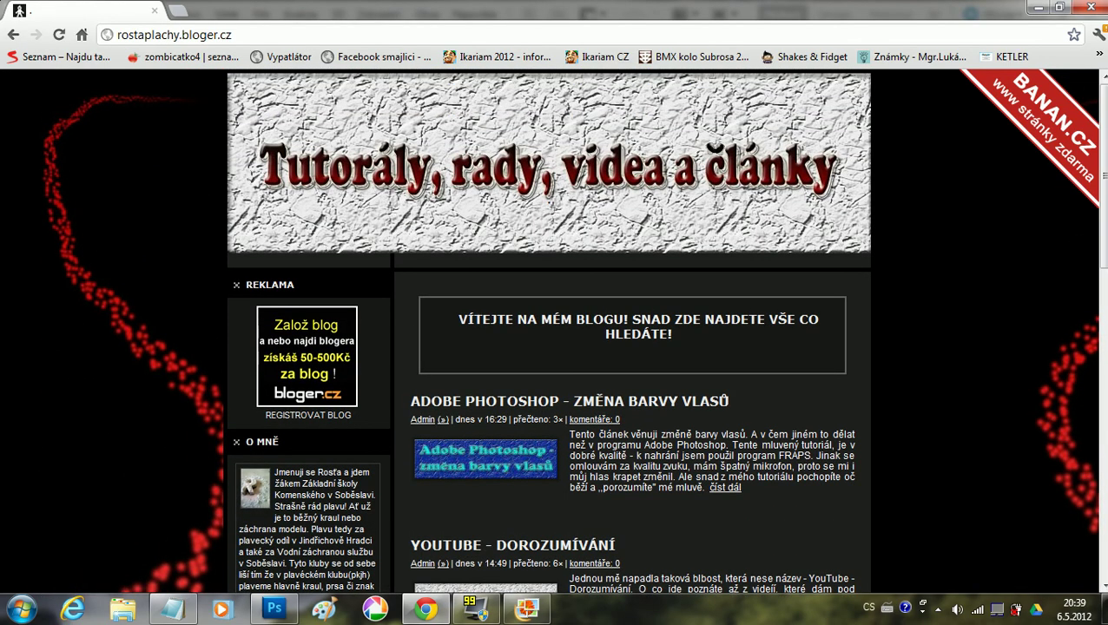